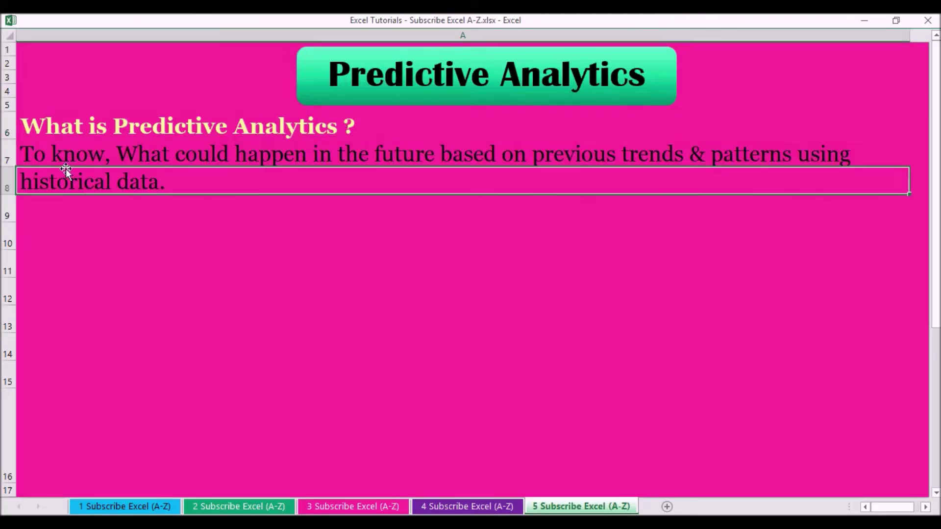
Step through the predictive analytics definition and uses down to the A15 examples heading
left_click(86, 167)
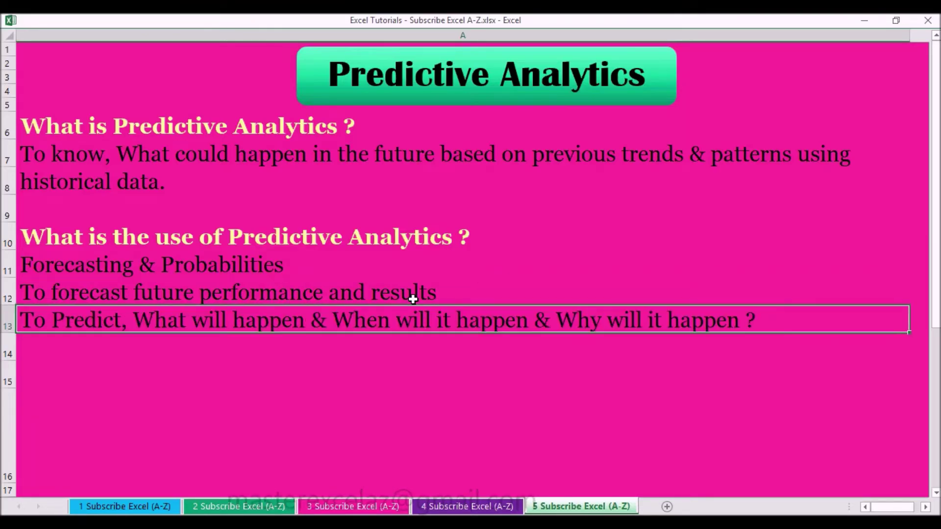
left_click(94, 319)
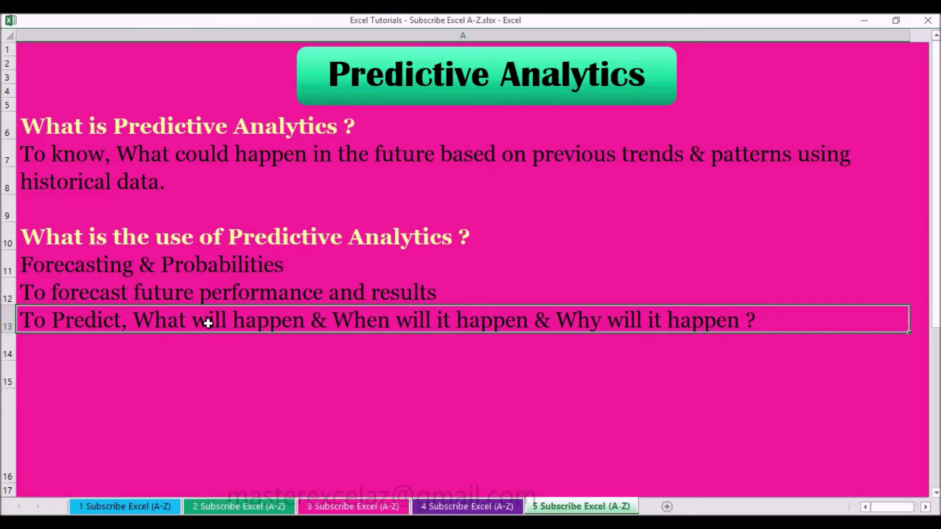
left_click(403, 319)
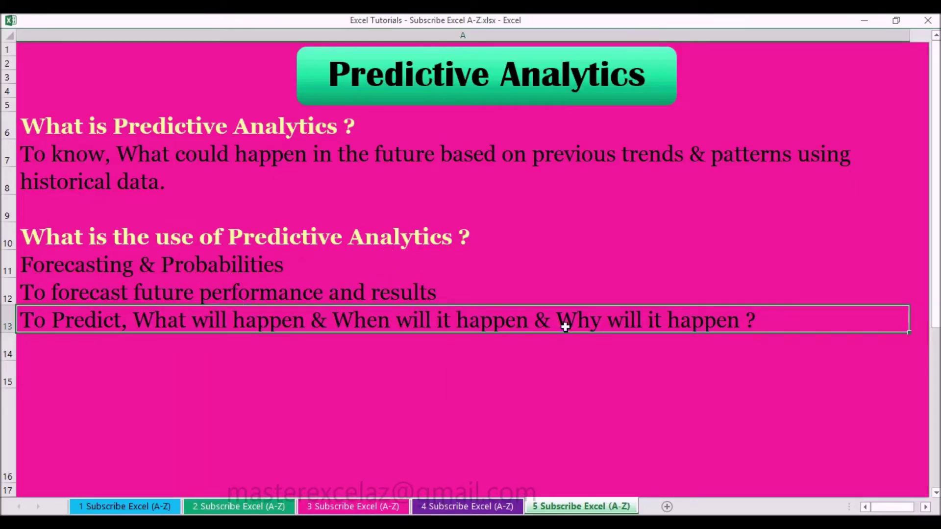
left_click(583, 327)
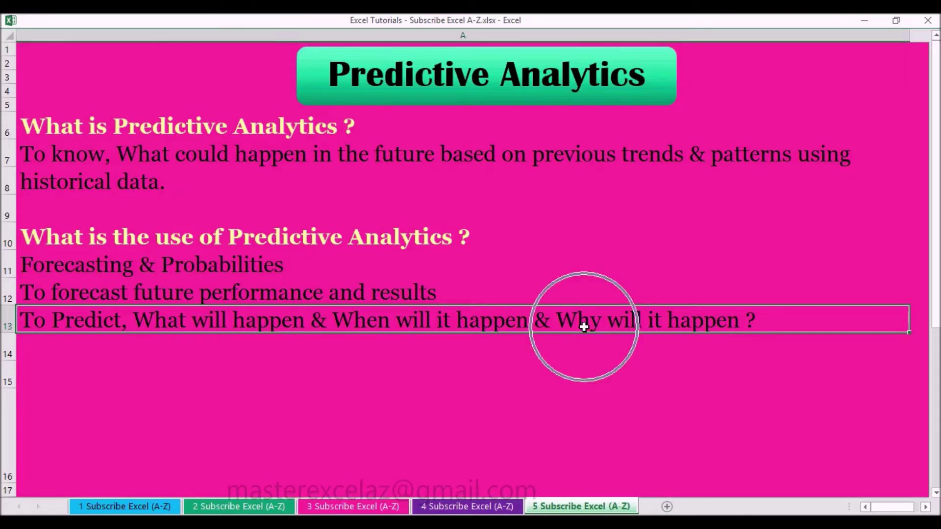
key("Down")
key("Down")
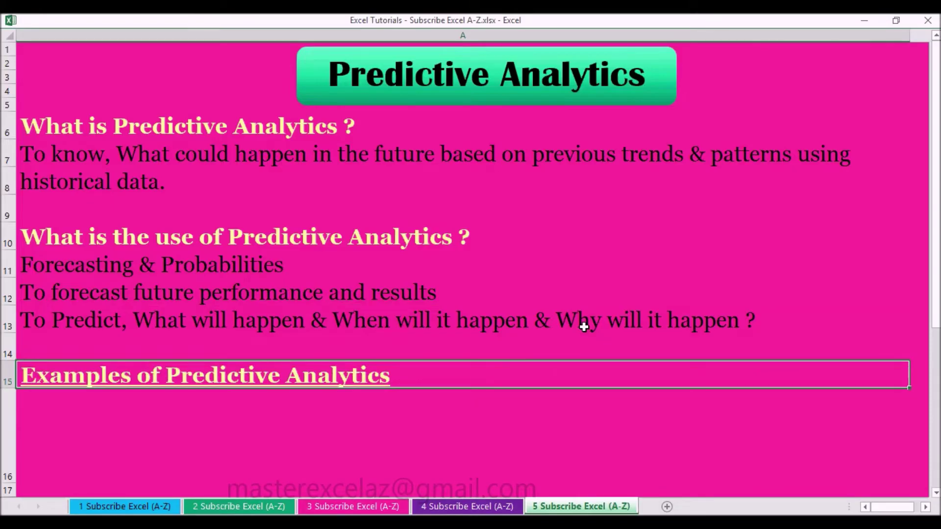
left_click(84, 364)
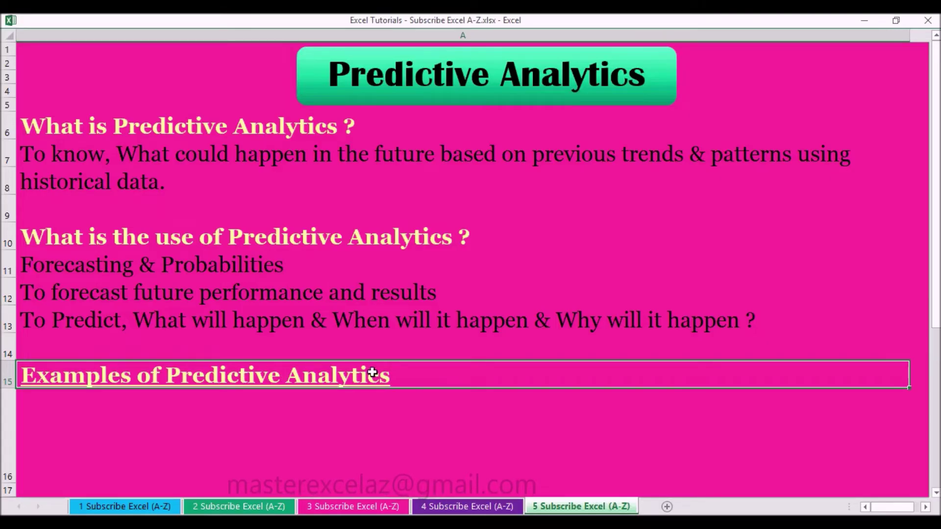
Walk through the row 16 examples, Forecasting to Probability Assessment, then go to the sales sheet
key("Down")
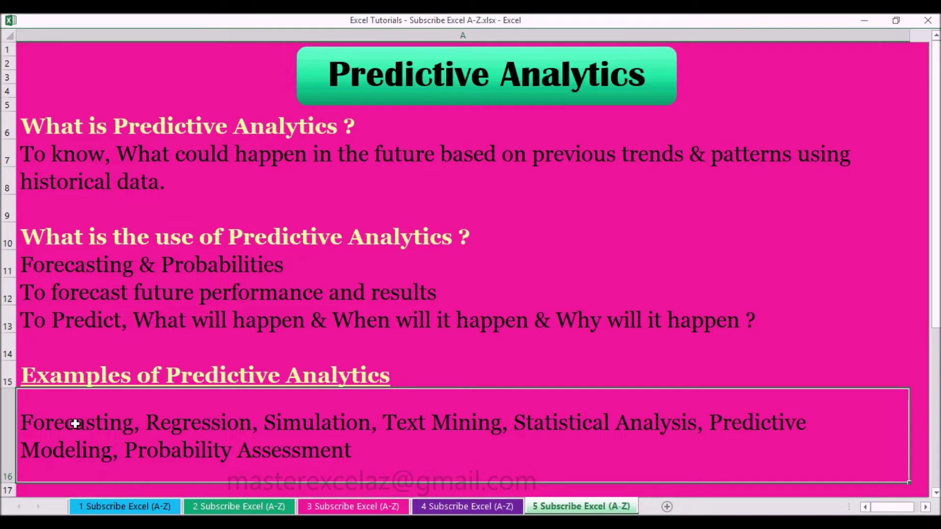
left_click(228, 426)
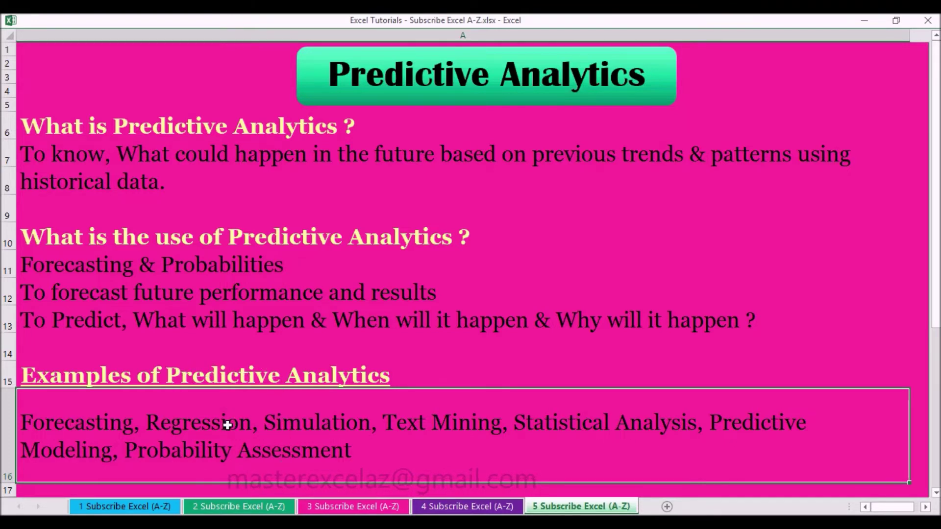
left_click(322, 425)
left_click(443, 425)
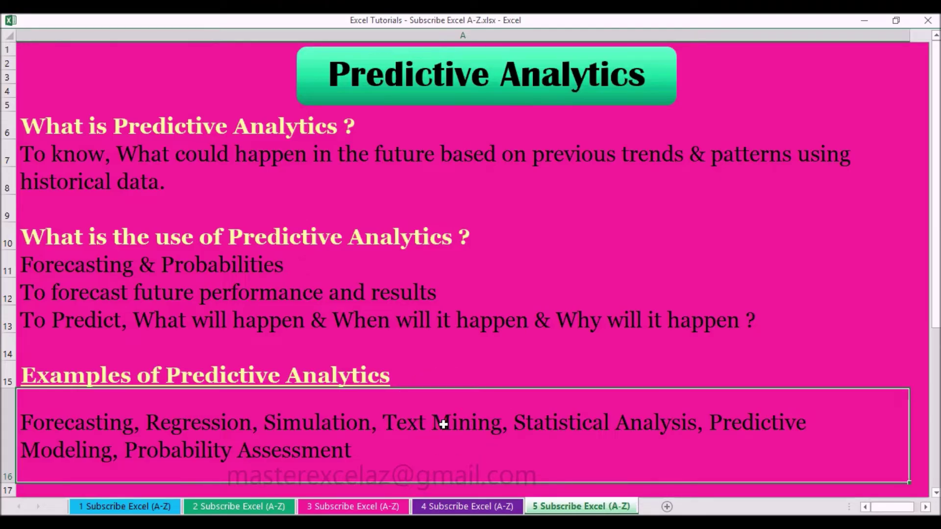
left_click(570, 426)
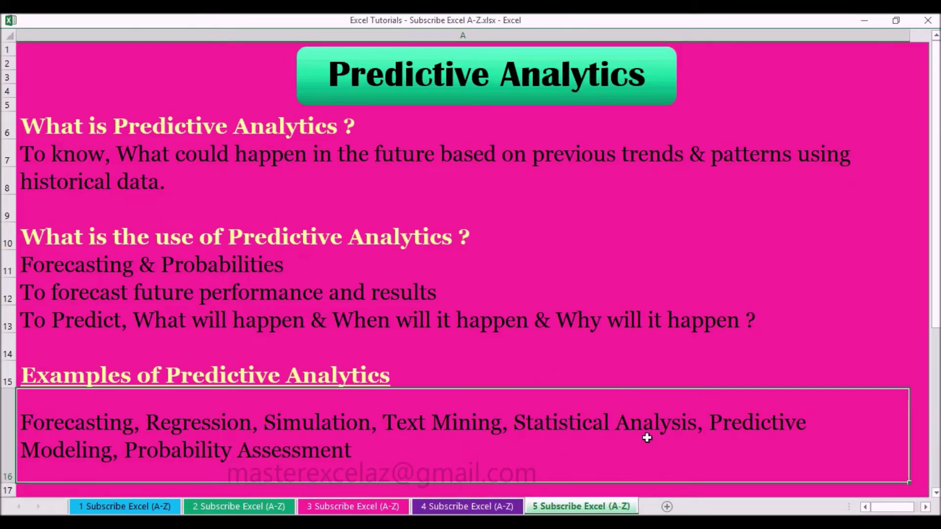
left_click(747, 423)
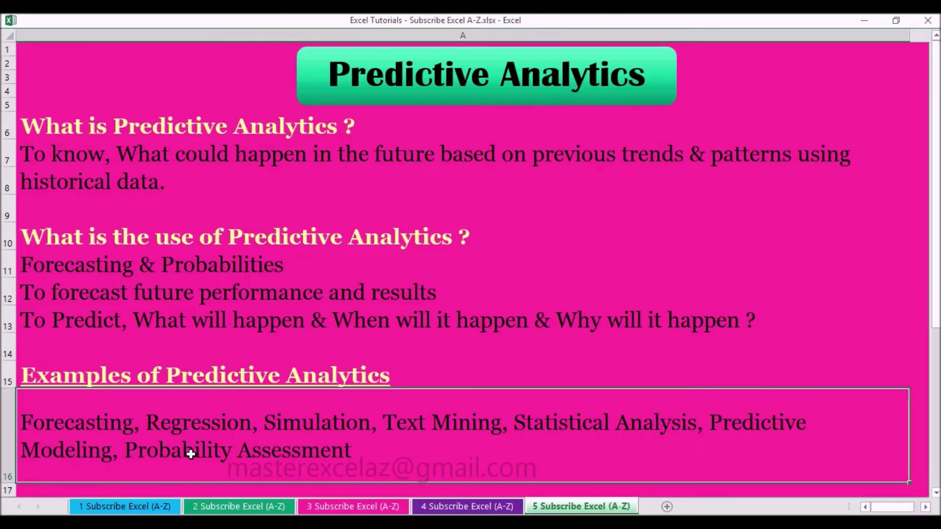
left_click(311, 454)
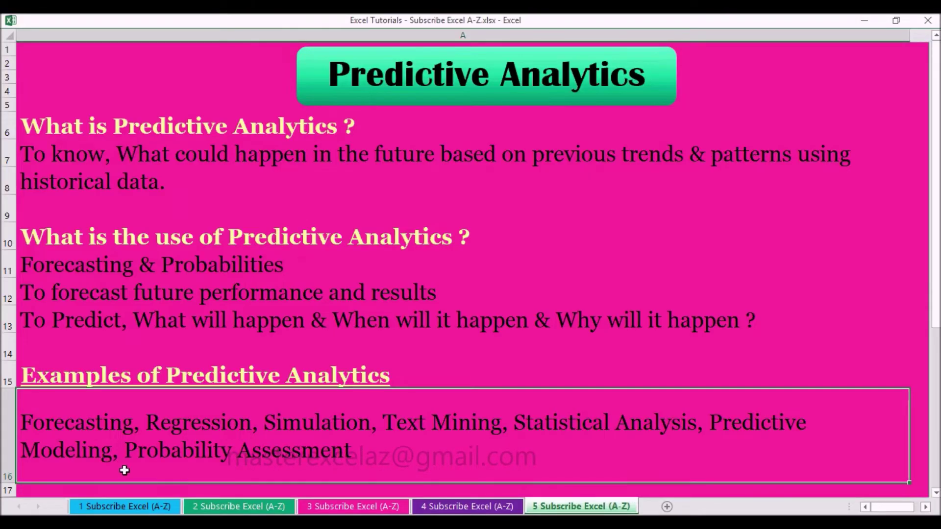
left_click(467, 507)
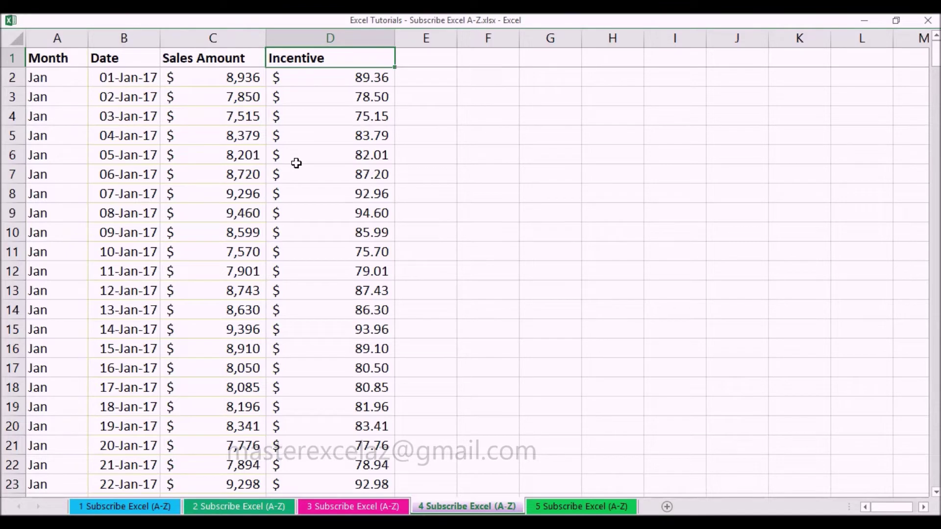
Turn on filters for the Month, Date, Sales Amount and Incentive headers, previewing the Date list
left_click(63, 59)
left_click(182, 58)
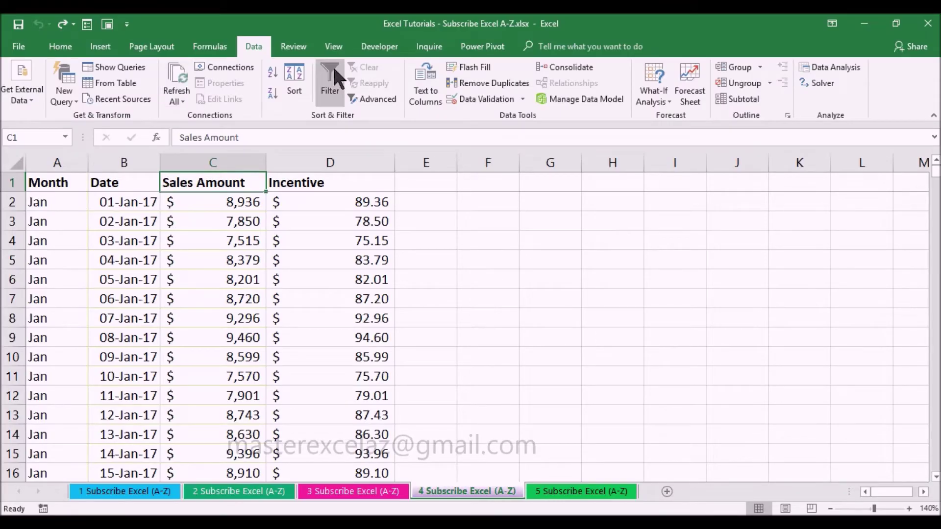
left_click(331, 76)
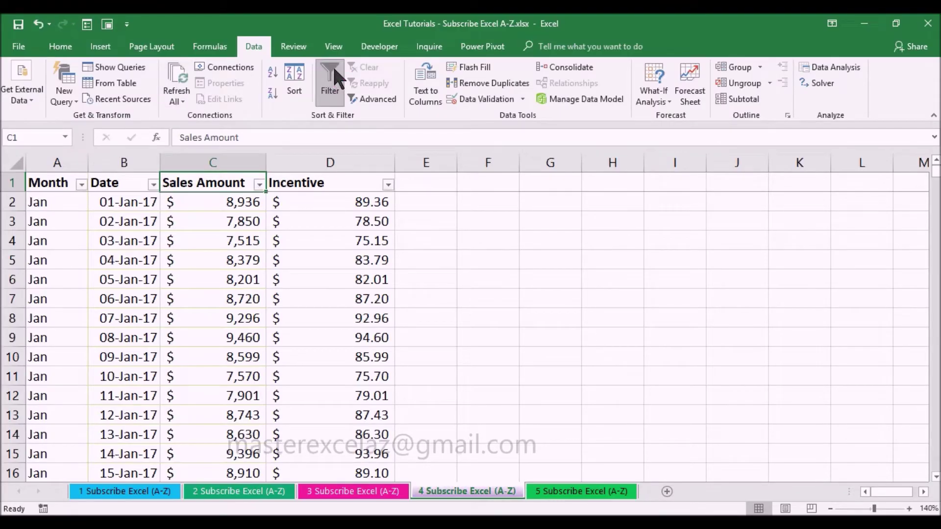
left_click(153, 185)
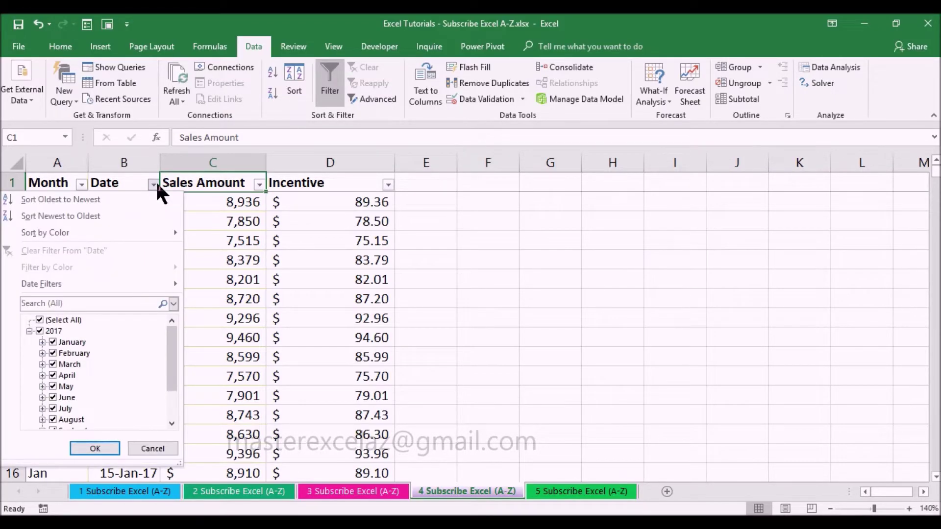
left_click(170, 351)
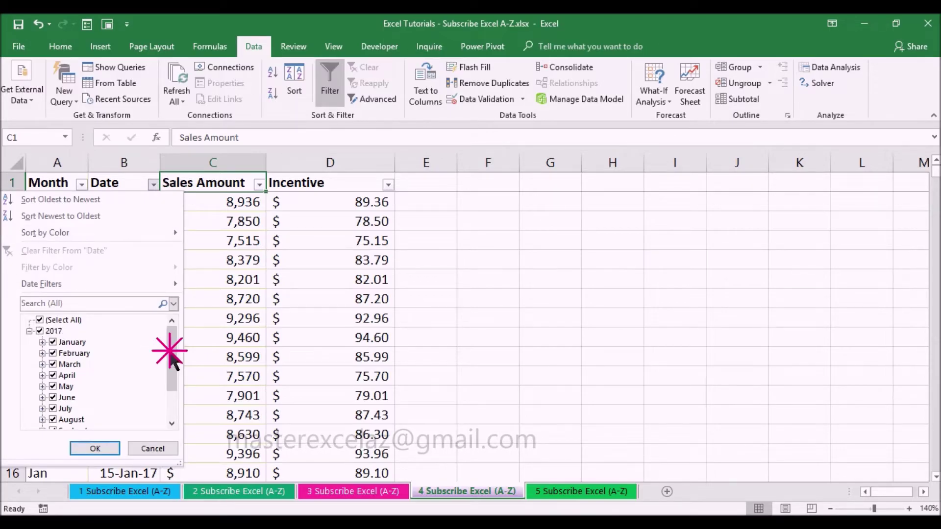
left_click_drag(171, 354, 174, 342)
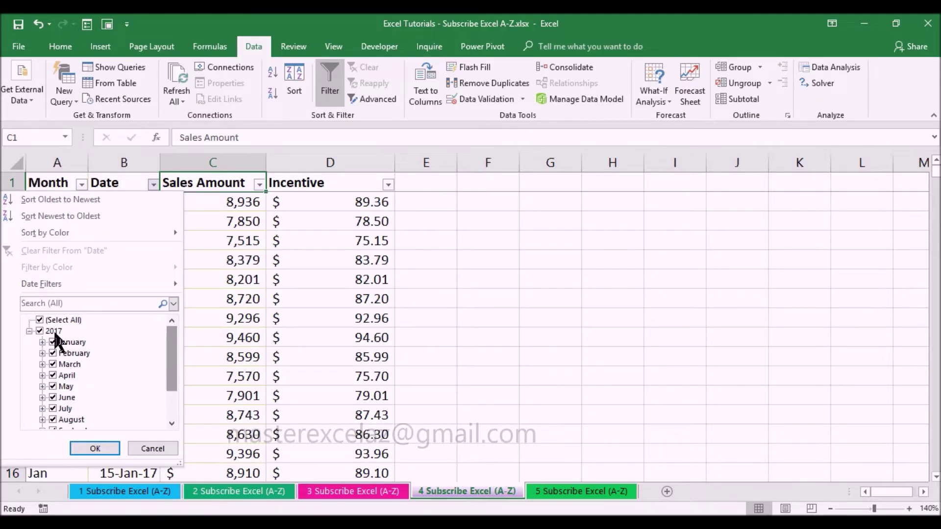
key("Escape")
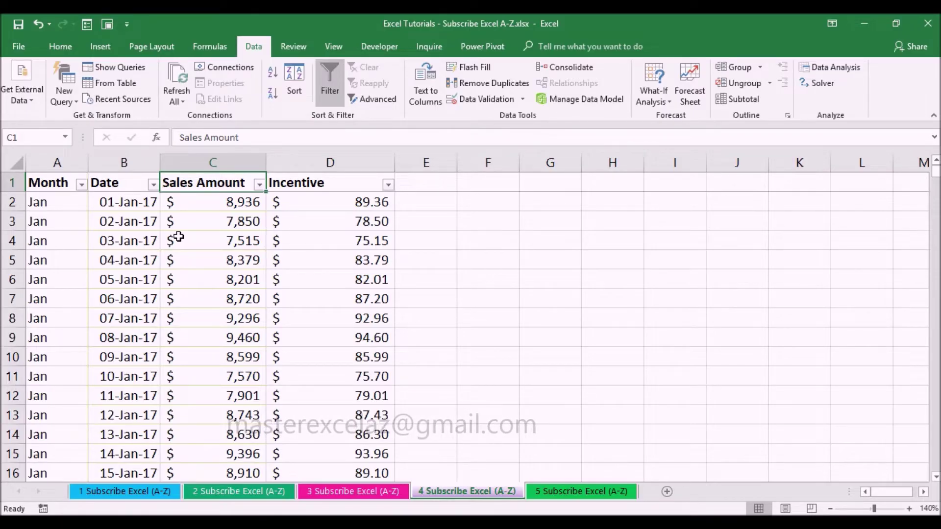
Start a Forecast Sheet from the sales data, comparing column and line charts before keeping line
left_click(249, 49)
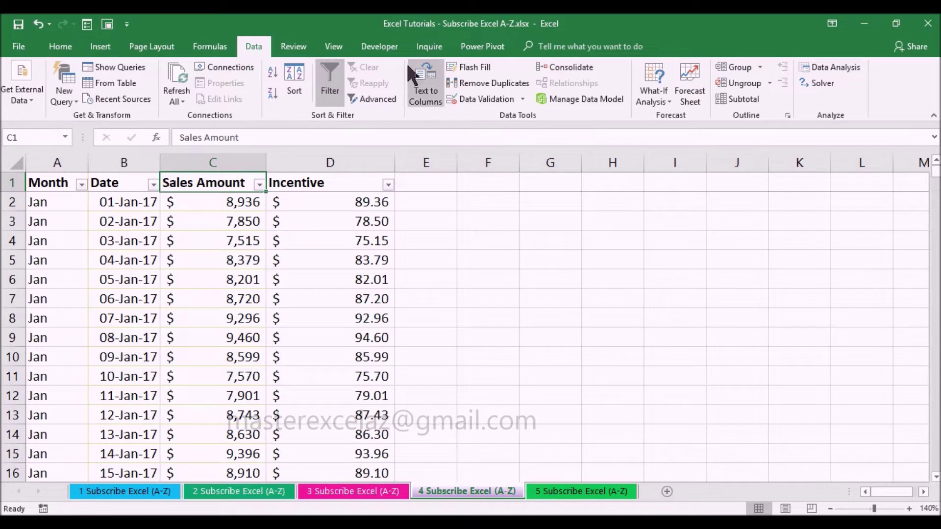
left_click(691, 103)
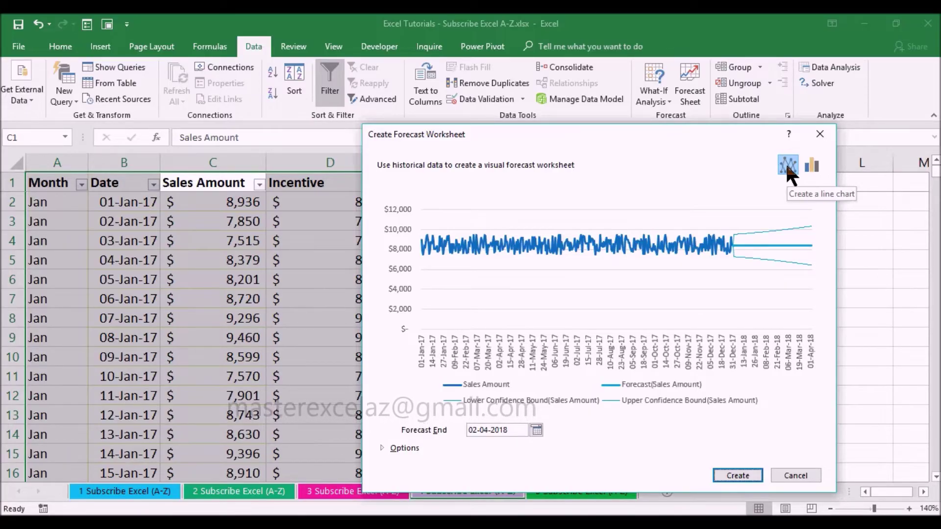
left_click(808, 171)
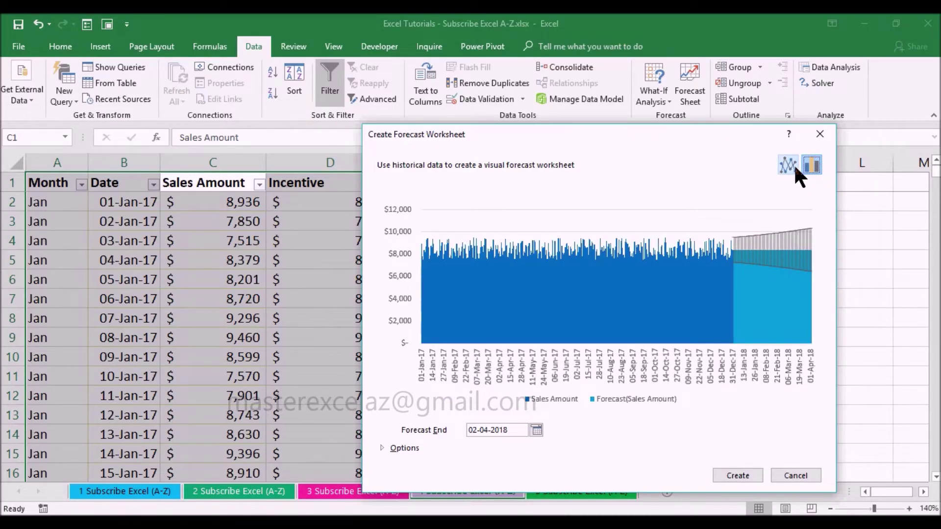
left_click(795, 168)
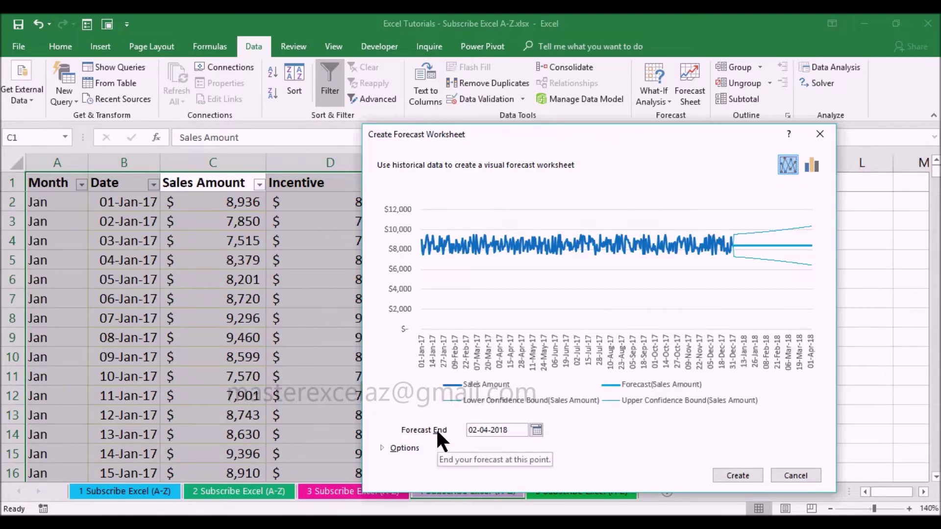
Set the Forecast End to 31-12-2018 and create the forecast worksheet
left_click(536, 431)
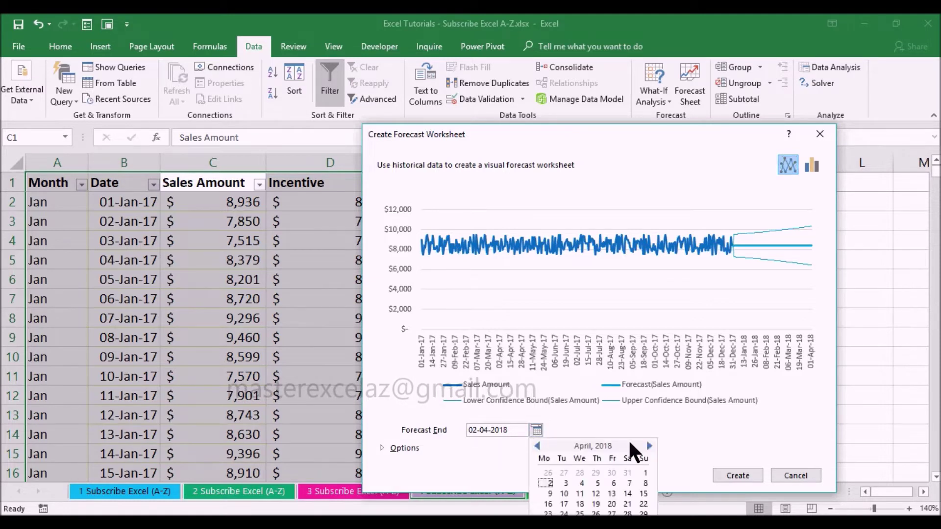
left_click(647, 445)
left_click(647, 445)
left_click(647, 446)
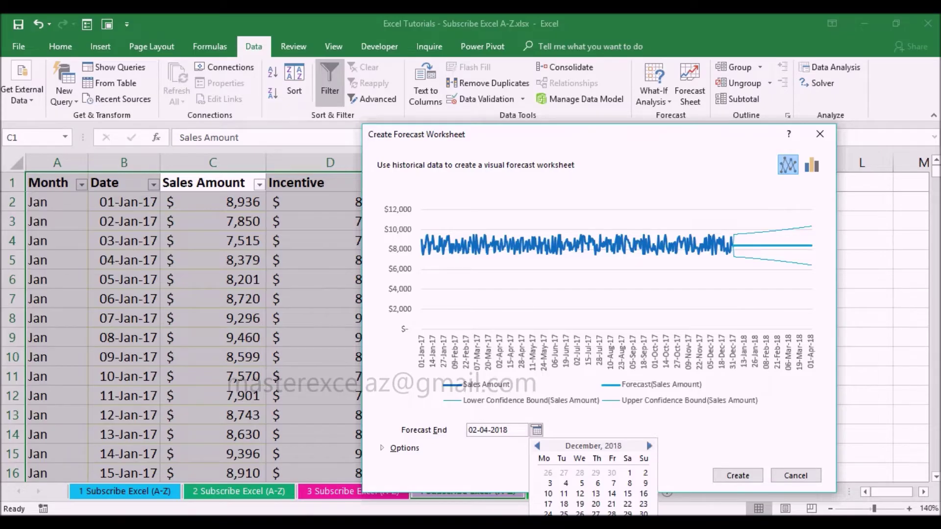
left_click(549, 524)
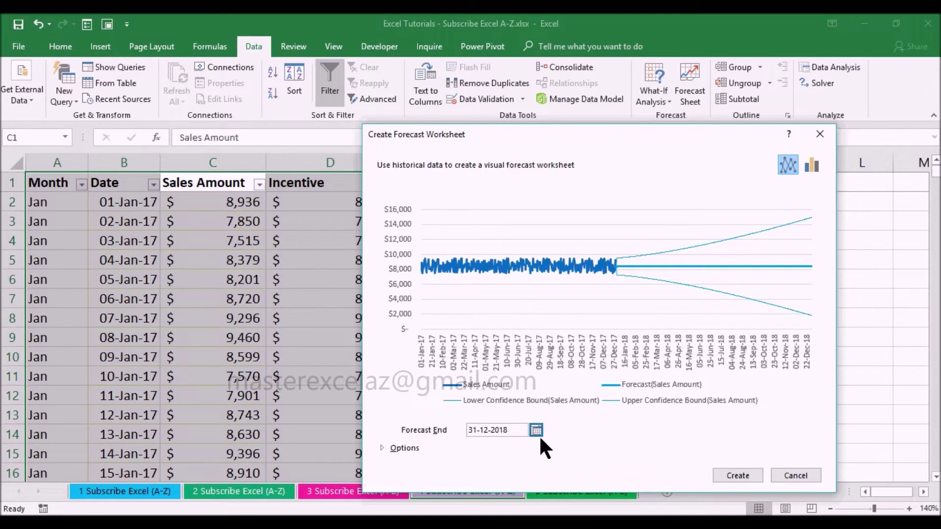
left_click(736, 472)
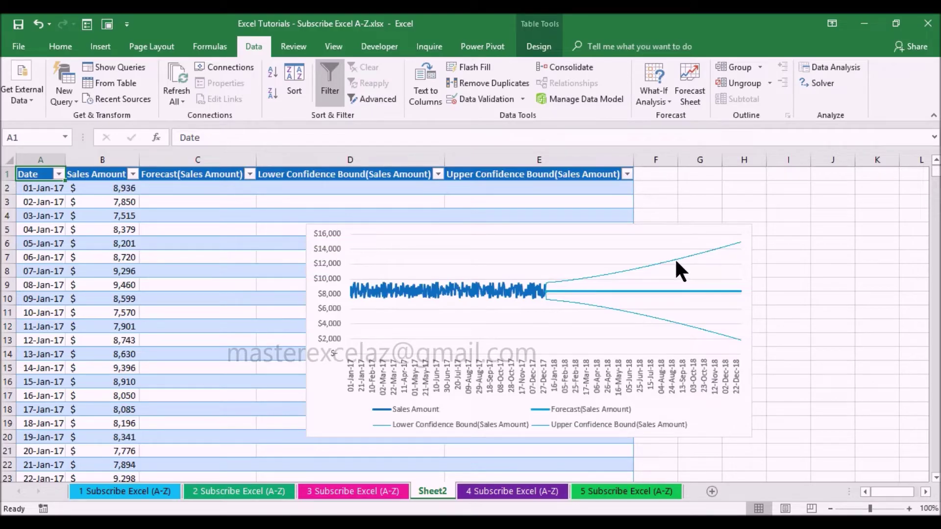
mouse_move(677, 264)
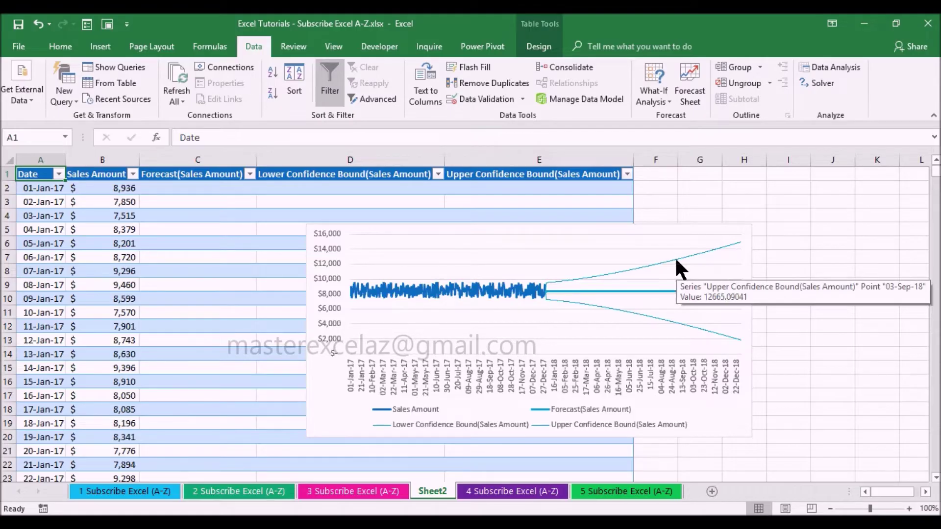
left_click(639, 245)
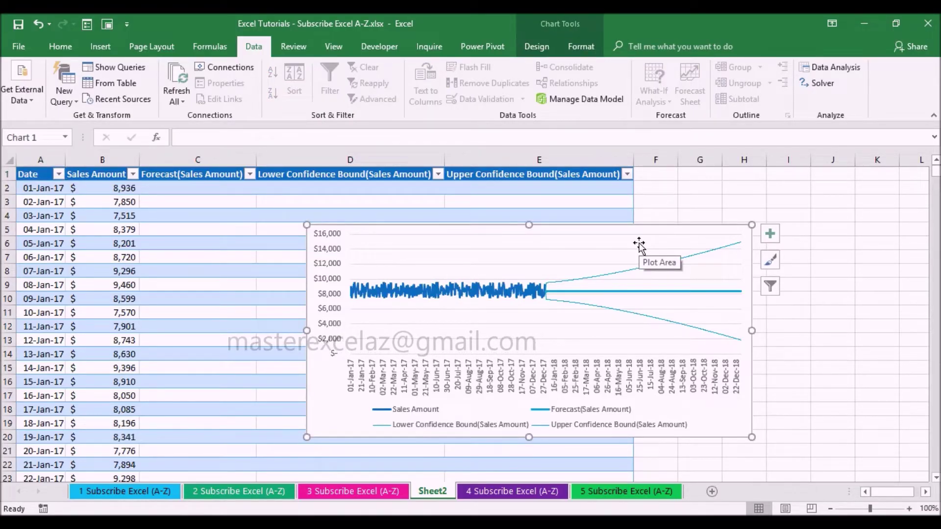
left_click(536, 45)
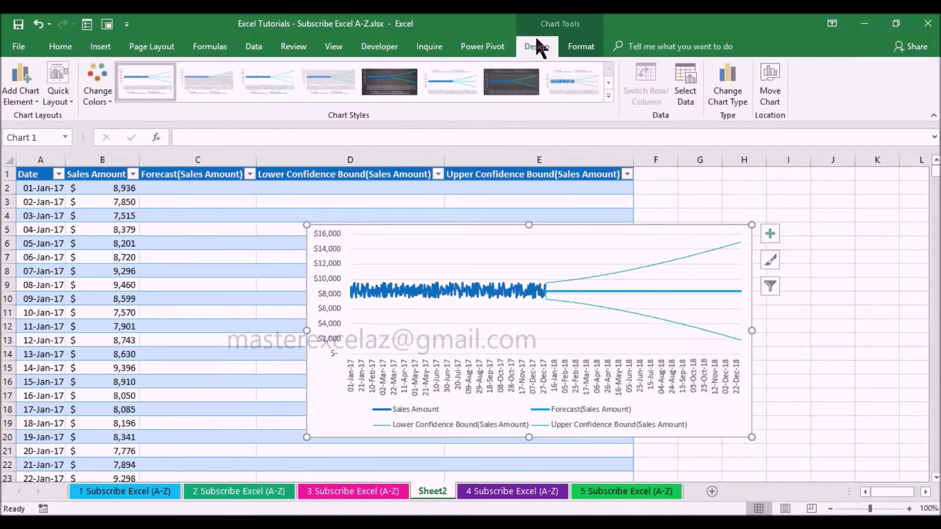
Apply the dark Style 7 to the forecast chart, move it up-left and enlarge it
left_click(520, 89)
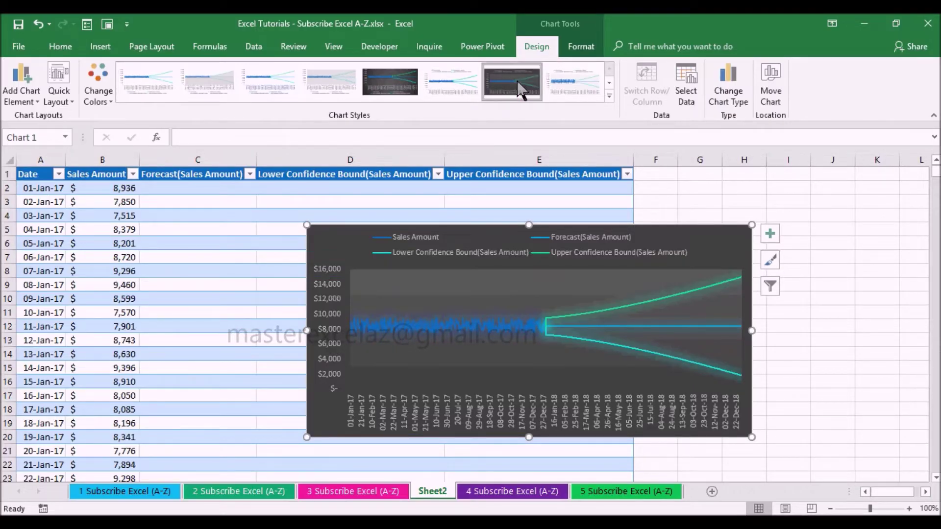
left_click_drag(692, 239, 507, 183)
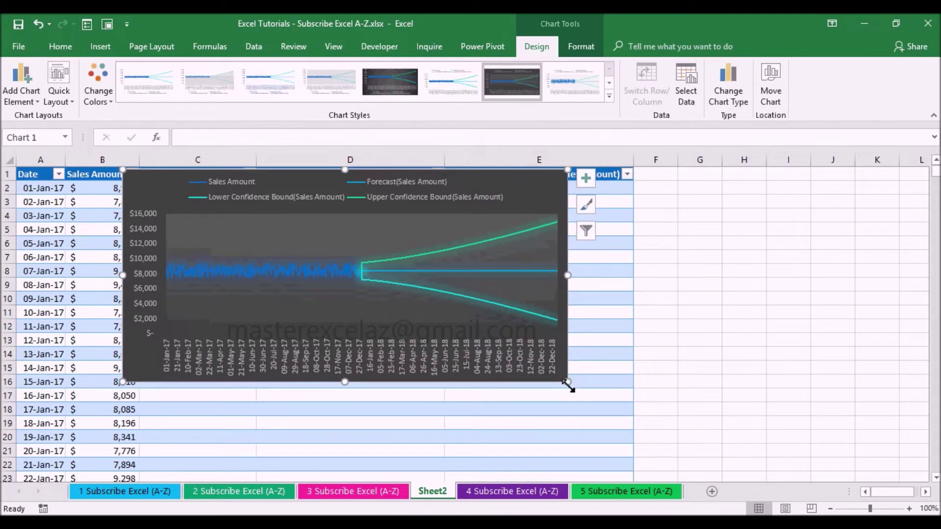
left_click_drag(567, 382, 819, 460)
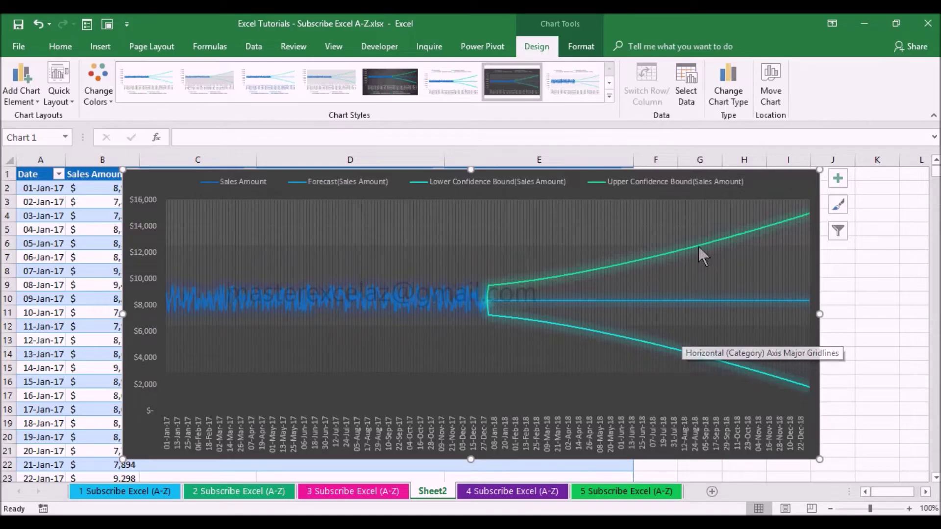
mouse_move(775, 192)
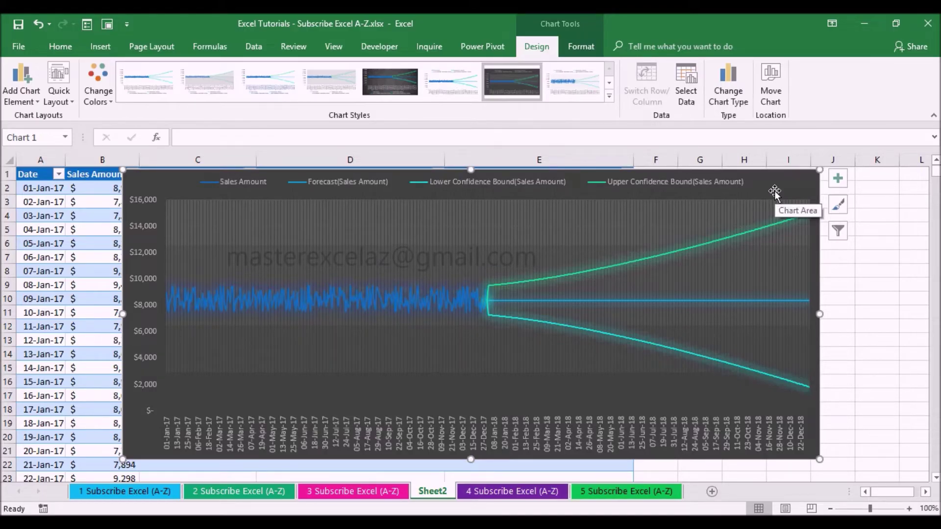
Switch to the '5 Subscribe Excel (A-Z)' Predictive Analytics sheet
left_click(605, 493)
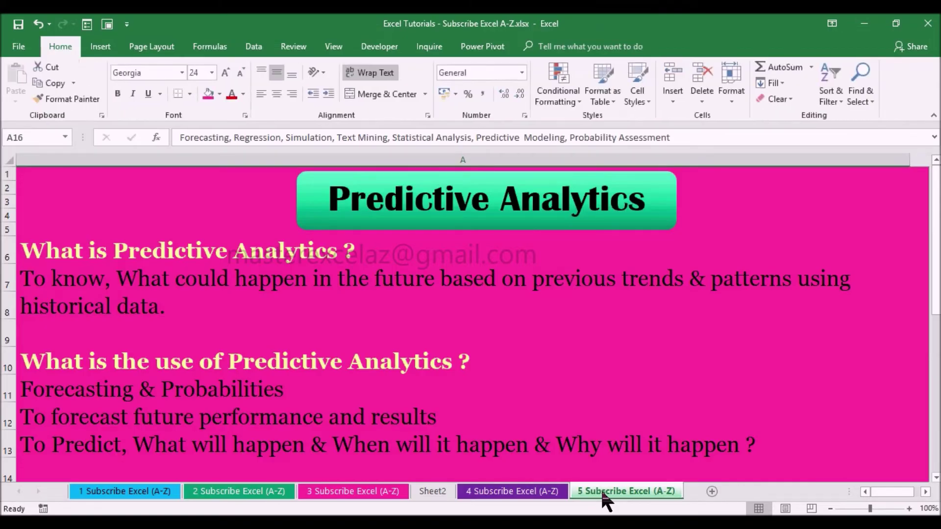
Return to the '4 Subscribe Excel (A-Z)' sales table and open the Data Analysis tools list
left_click(549, 492)
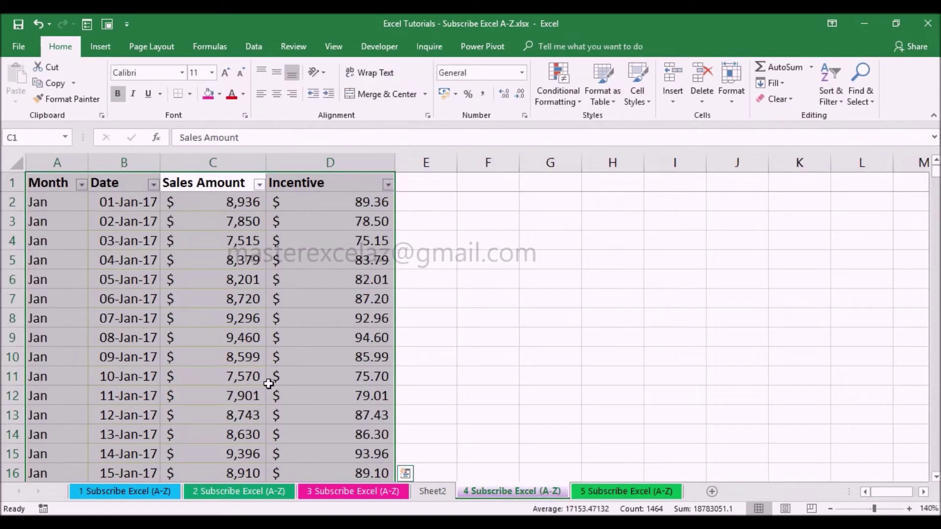
left_click(177, 189)
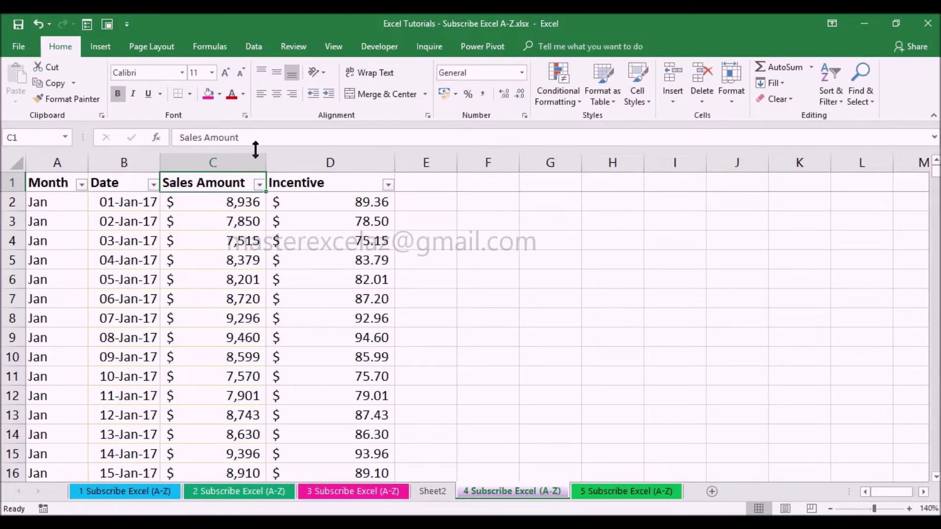
left_click(255, 46)
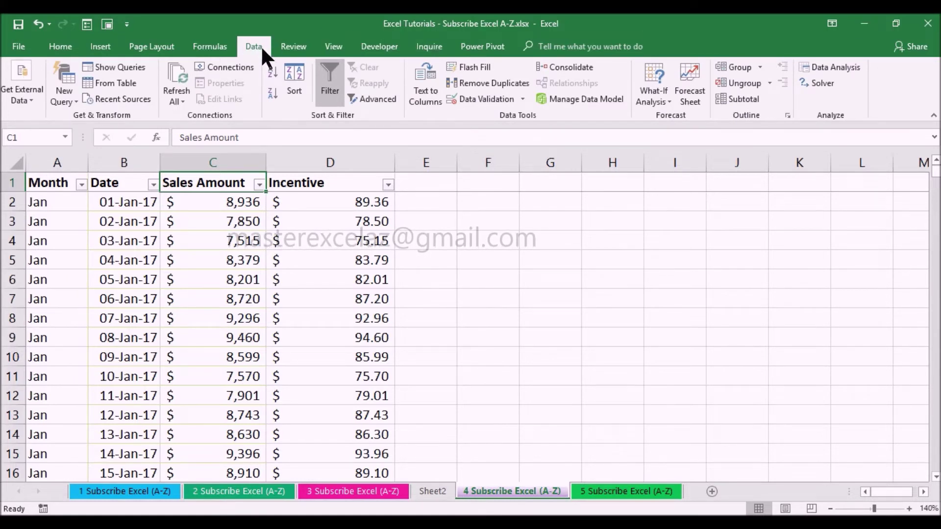
left_click(845, 68)
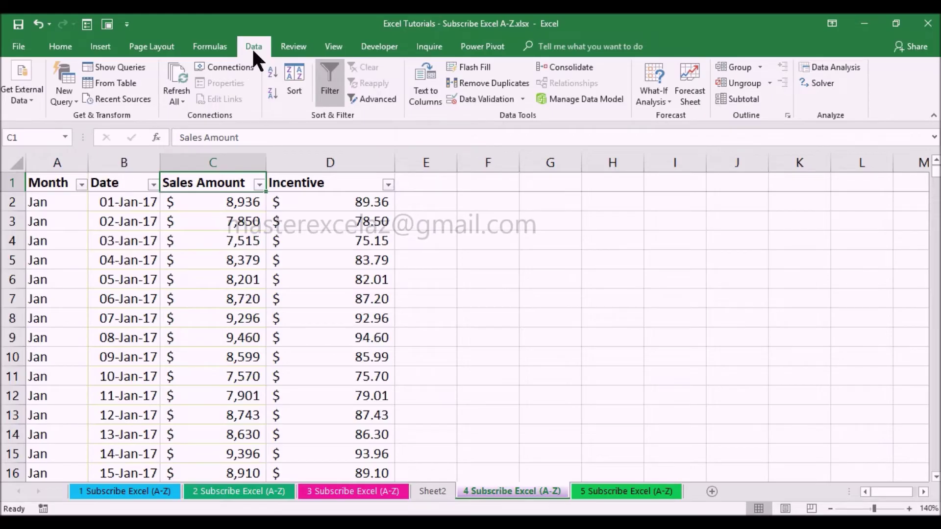
key("Right")
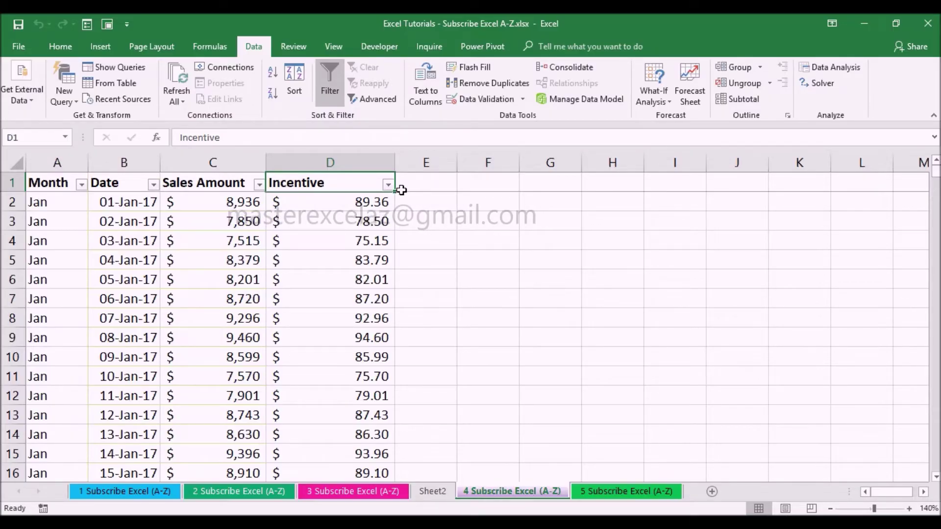
left_click(835, 68)
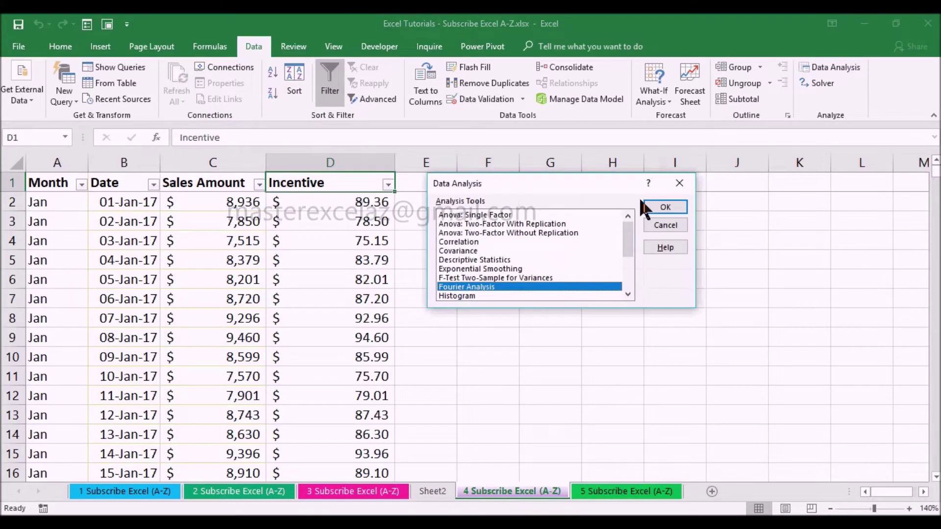
left_click_drag(628, 243, 631, 265)
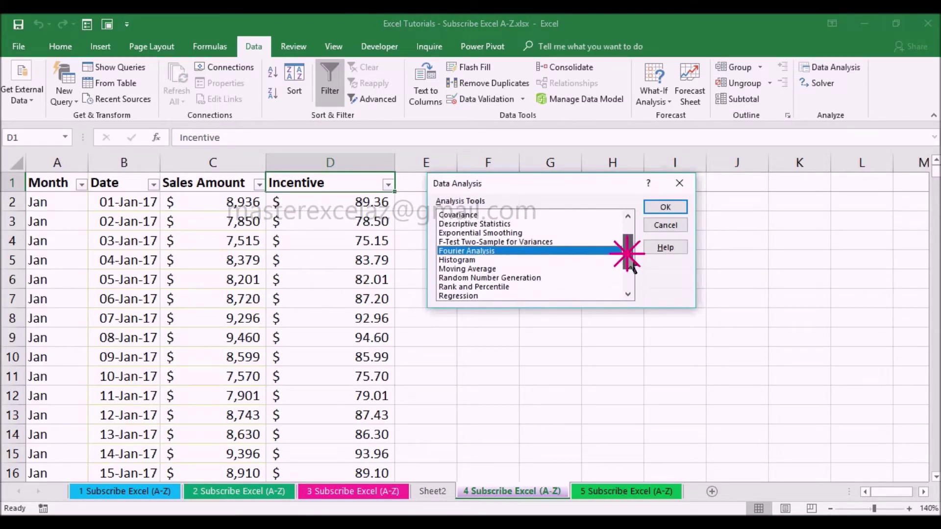
Choose Regression from the Data Analysis tools and confirm
left_click(467, 295)
left_click(662, 207)
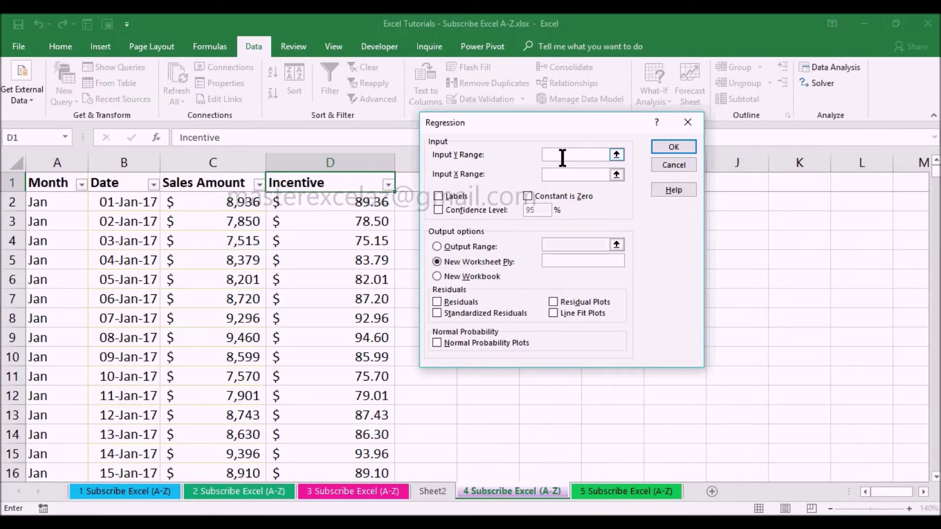
Run the regression with Y range $C$2:$C$366 and X range $D$2:$D$366
left_click(236, 184)
key("Down")
key("ctrl+shift+Down")
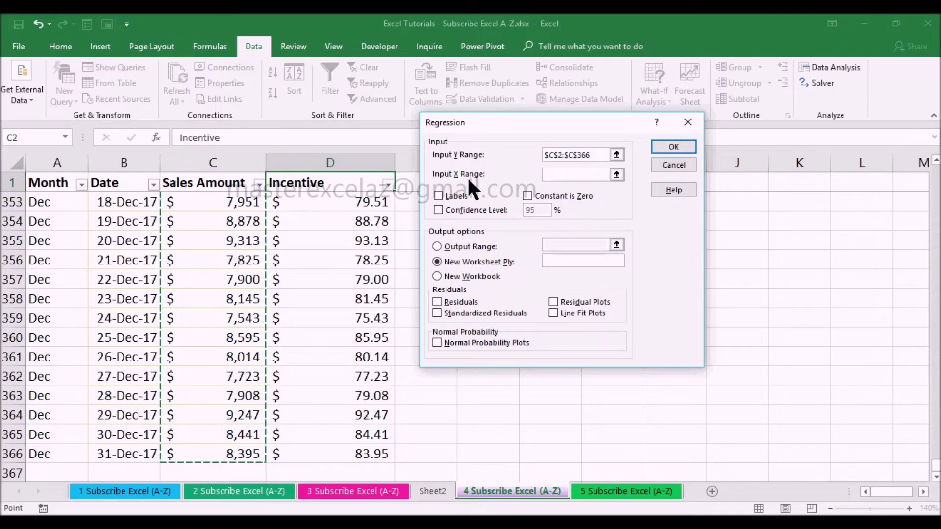
left_click(551, 175)
left_click(338, 191)
key("Down")
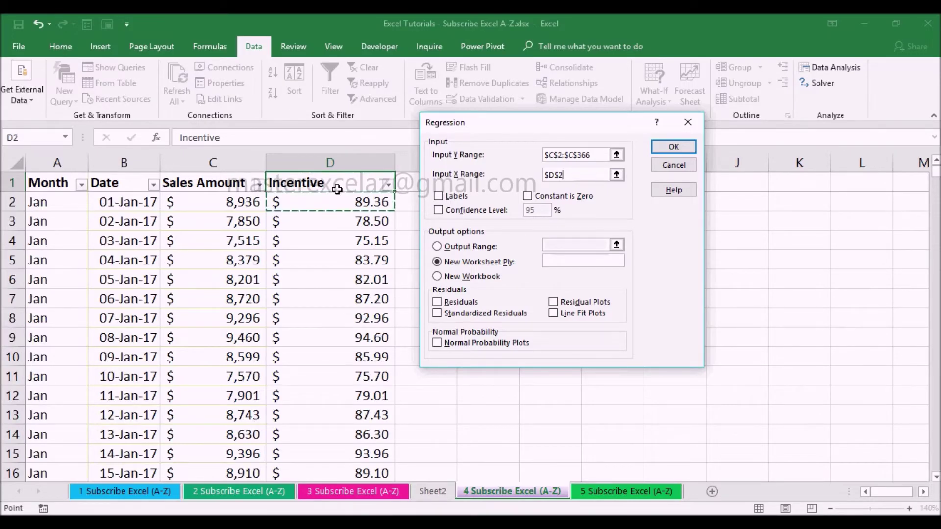
key("ctrl+shift+Down")
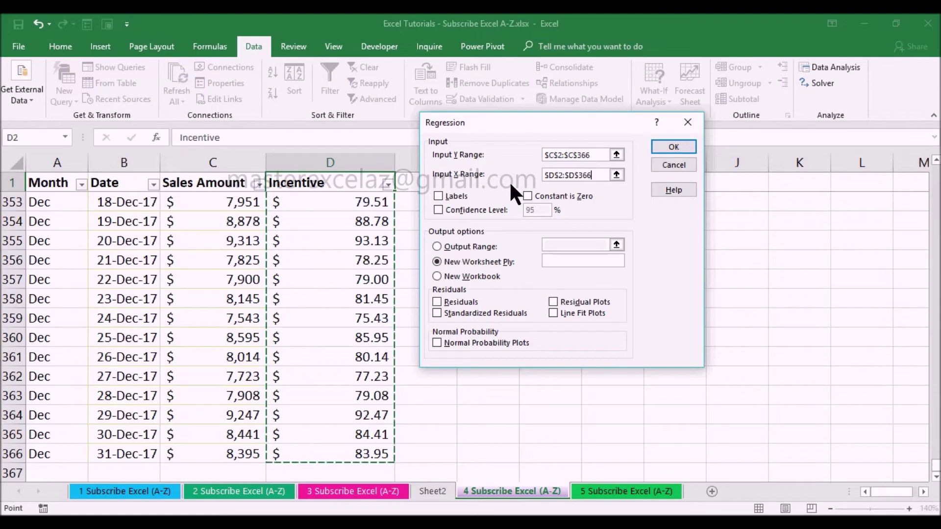
left_click(678, 147)
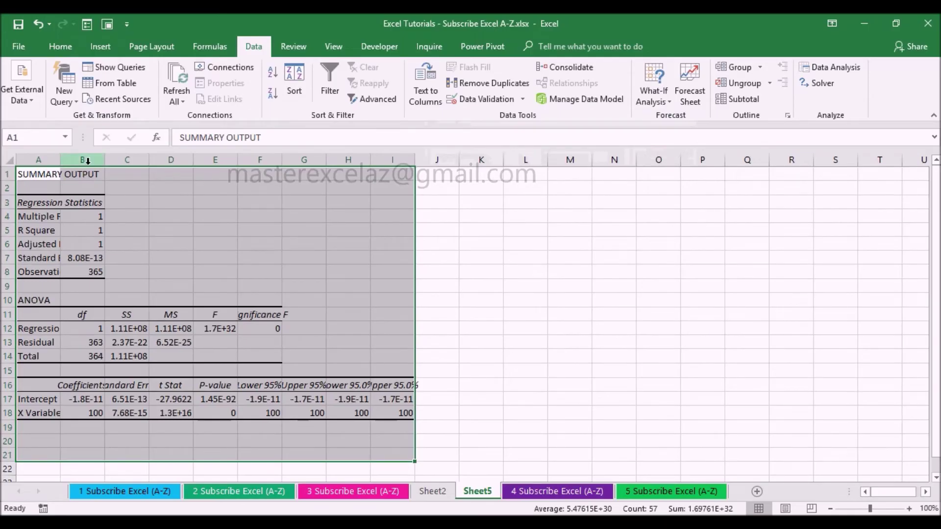
AutoFit column A of the Sheet5 summary output and select the R Square label in A5
double_click(60, 159)
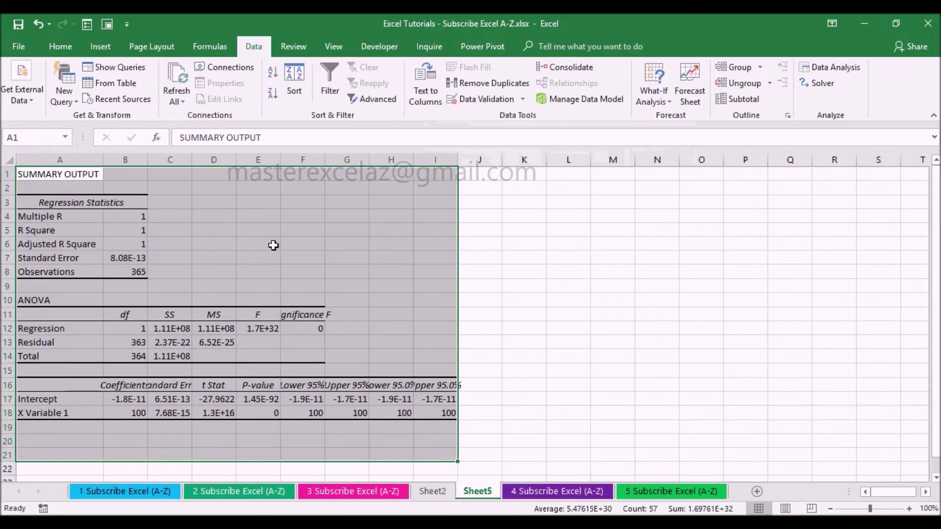
left_click(272, 210)
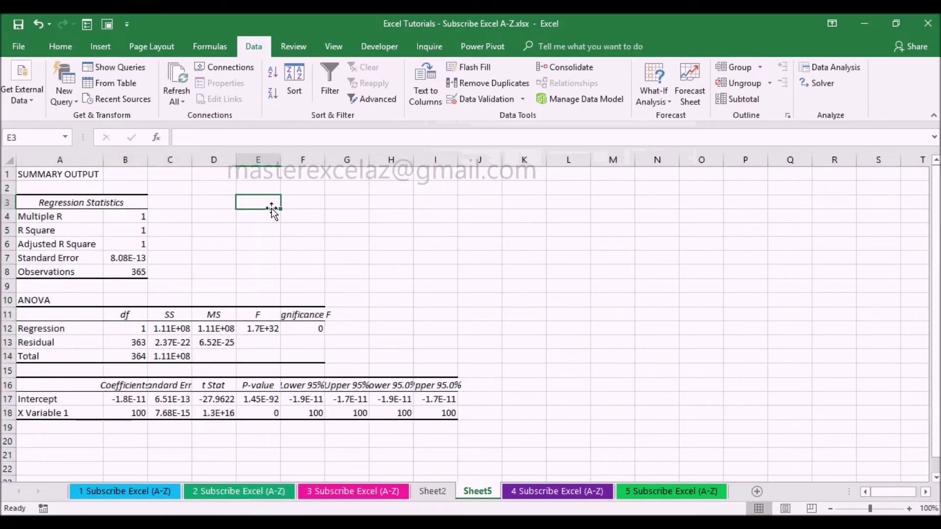
left_click(55, 176)
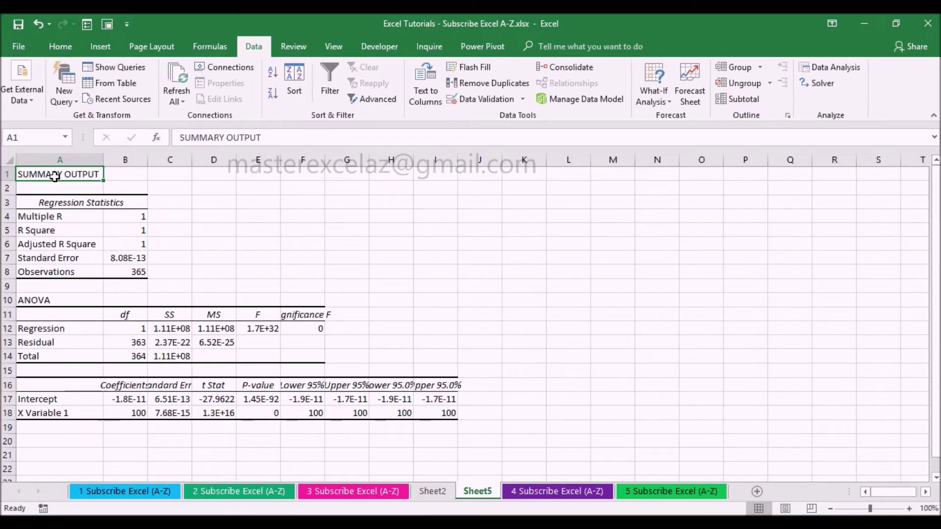
left_click(64, 230)
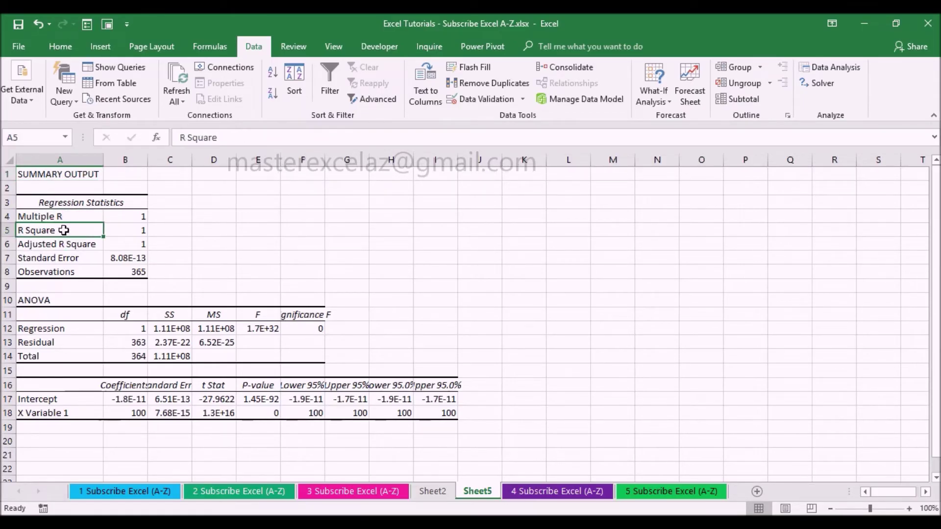
Fill the R Square and Significance F (F11) cells pink and widen column F
left_click(60, 46)
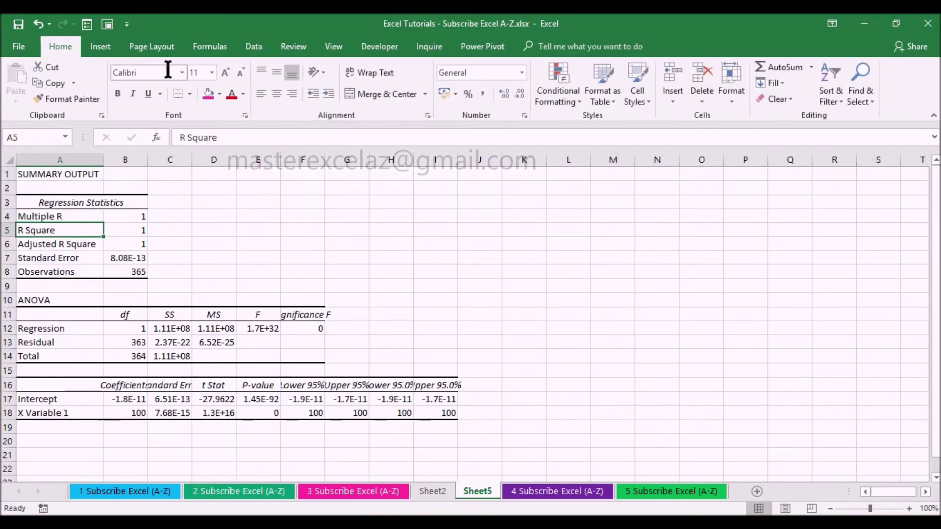
left_click(208, 93)
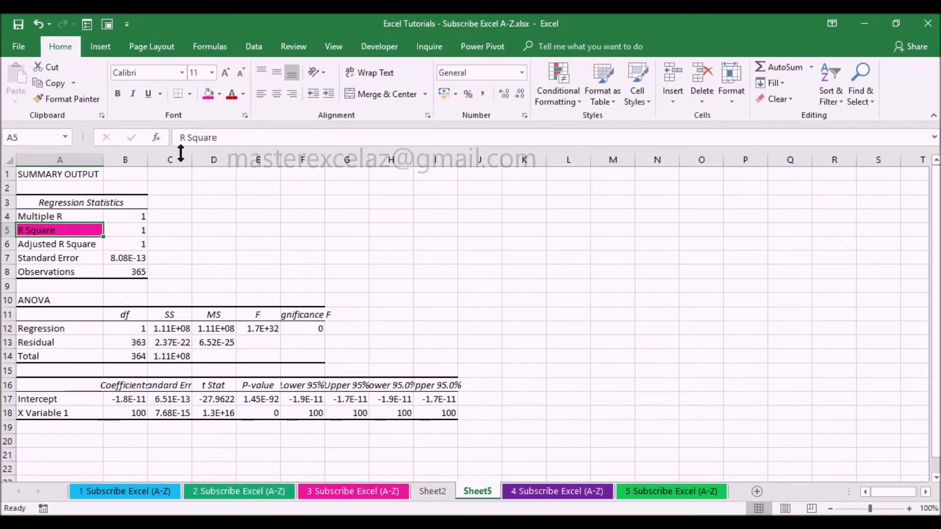
left_click(307, 315)
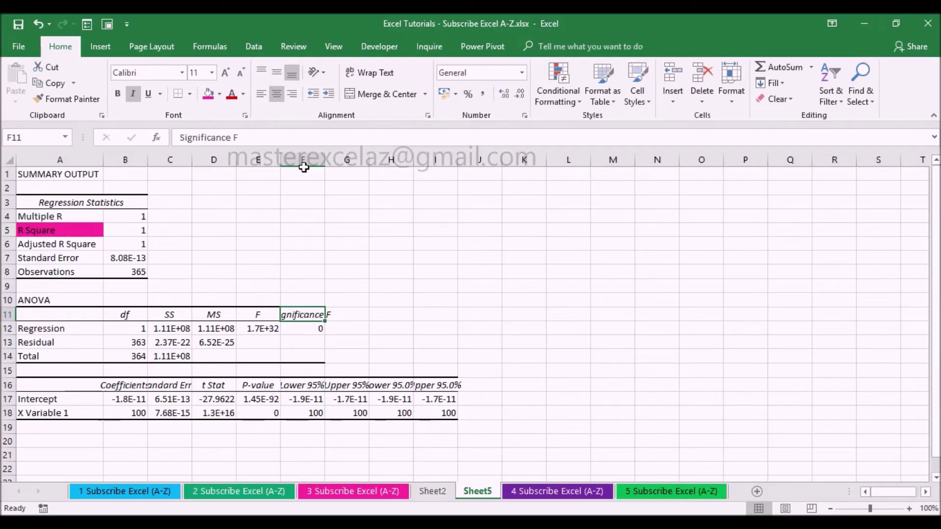
left_click(211, 98)
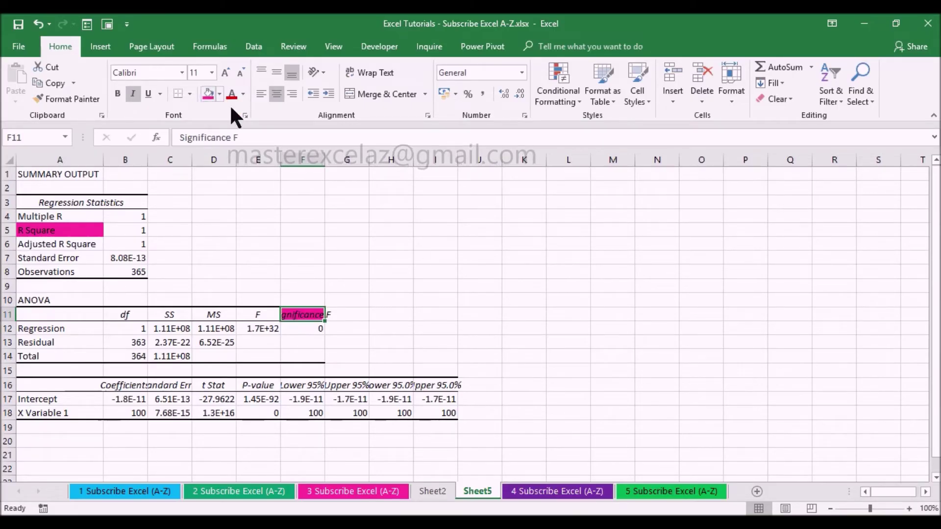
double_click(325, 160)
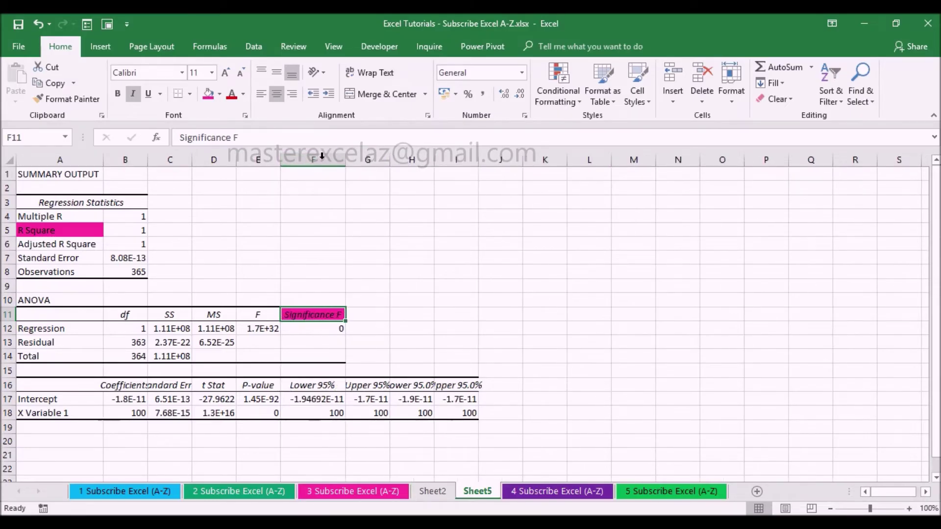
Fill the P-value (E16) and Coefficients (B16) headers pink
left_click(255, 386)
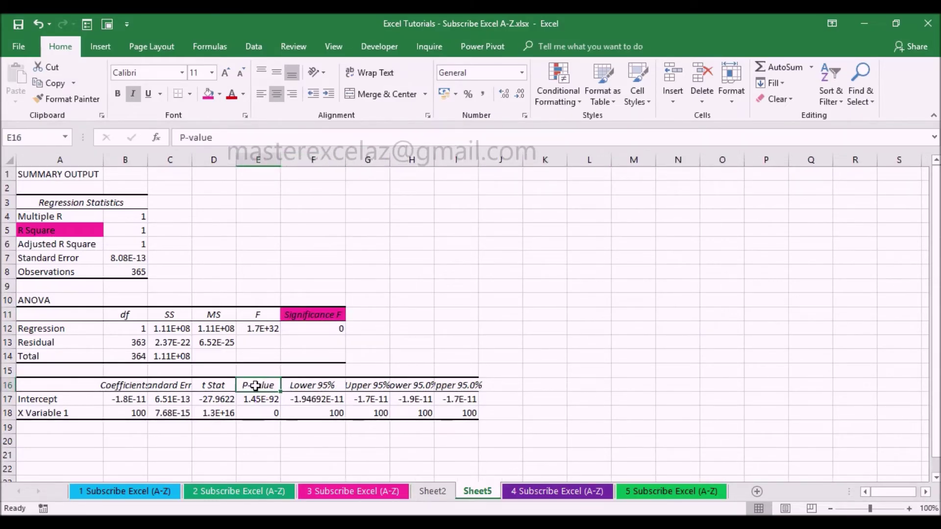
left_click(210, 96)
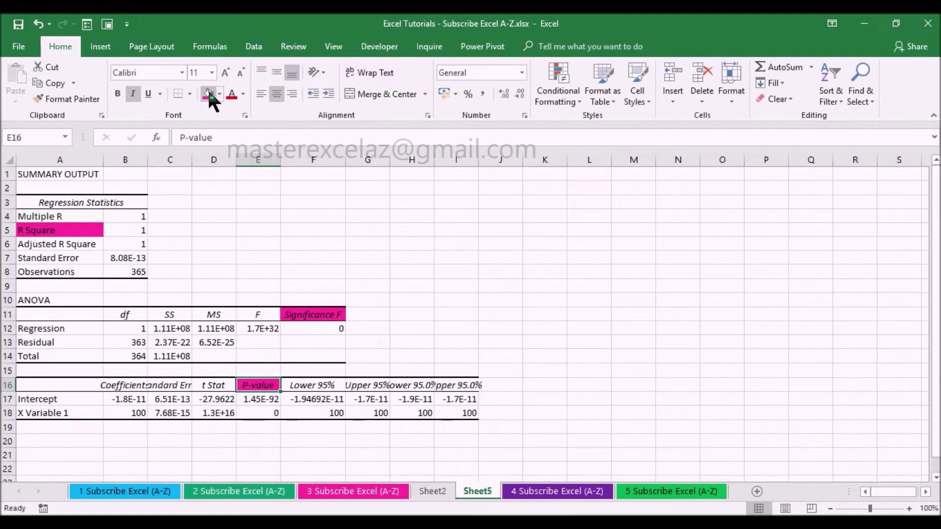
left_click(125, 386)
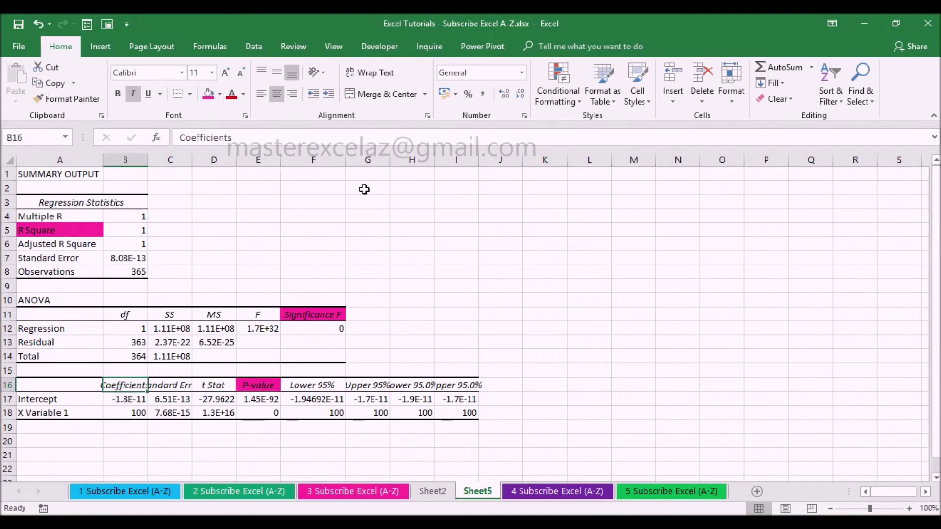
left_click(209, 94)
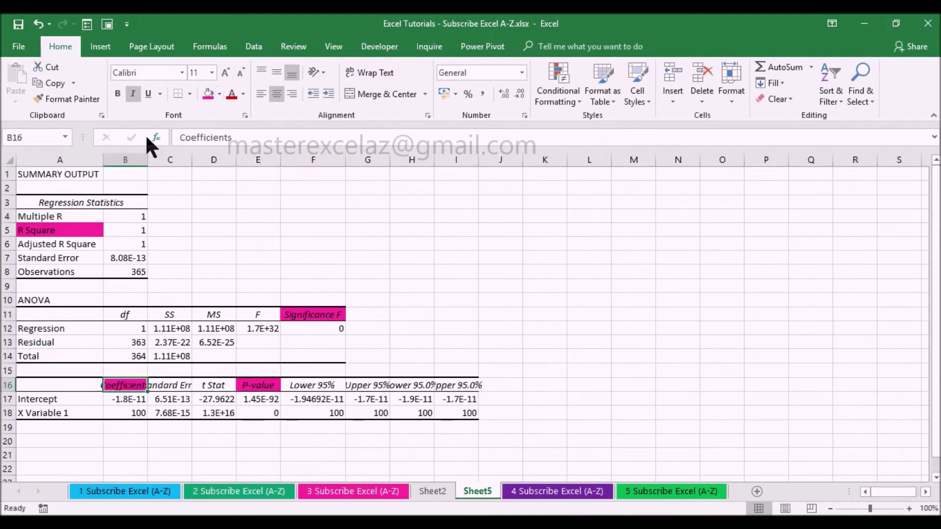
left_click_drag(127, 160, 462, 185)
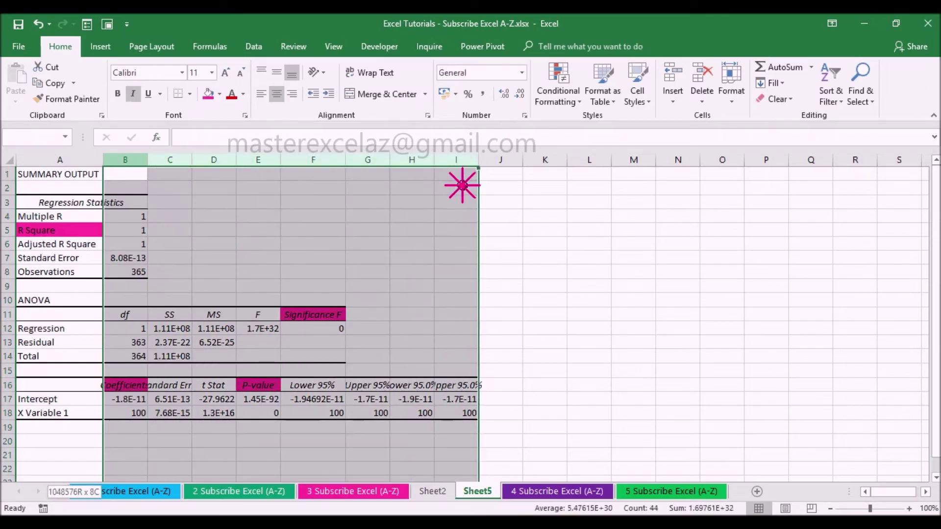
AutoFit columns B through I so headers like Standard Error and full values show
double_click(479, 158)
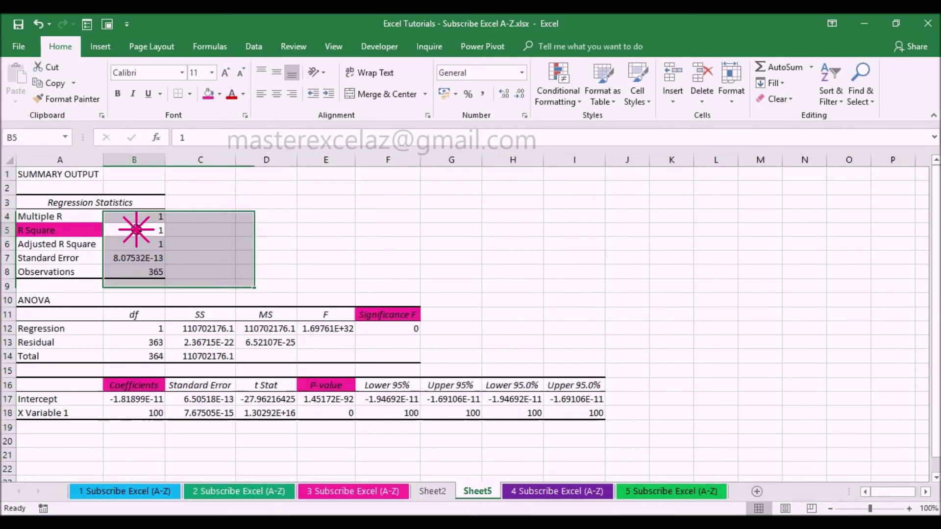
left_click(136, 229)
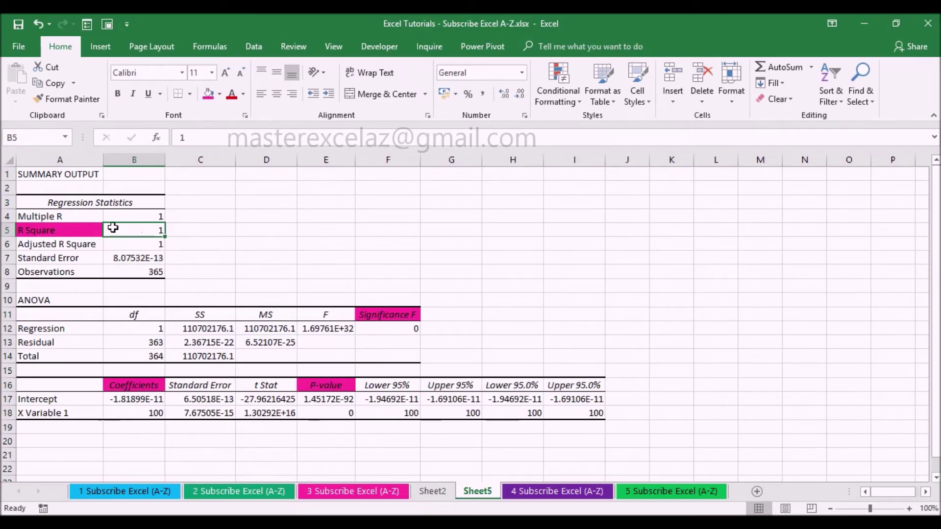
left_click(76, 229)
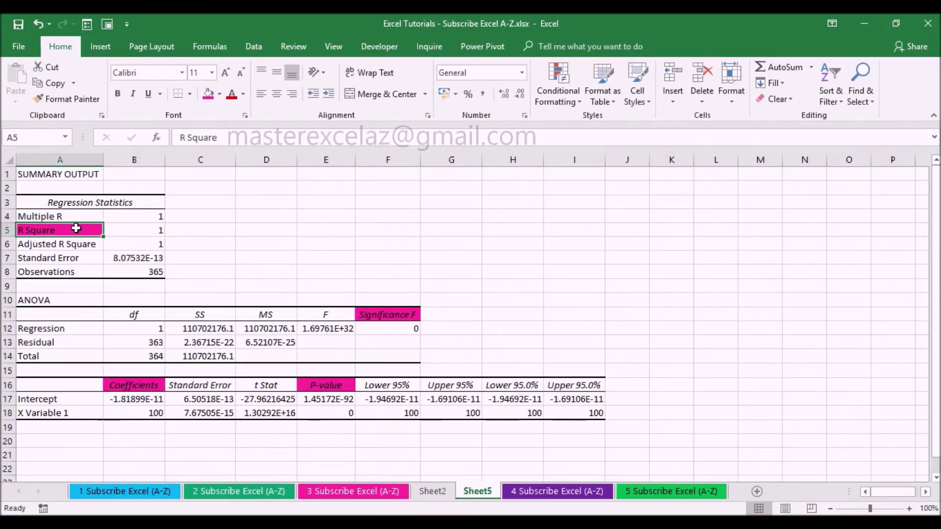
left_click(125, 229)
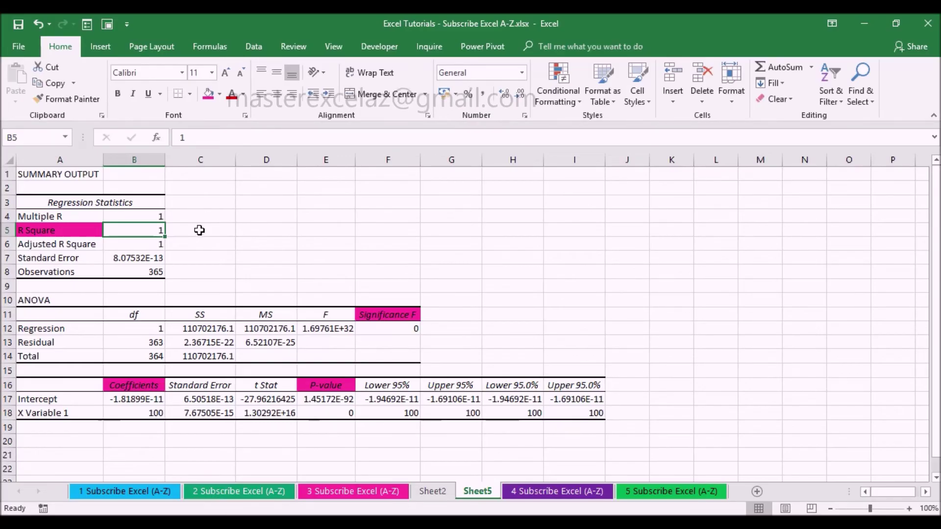
left_click(394, 319)
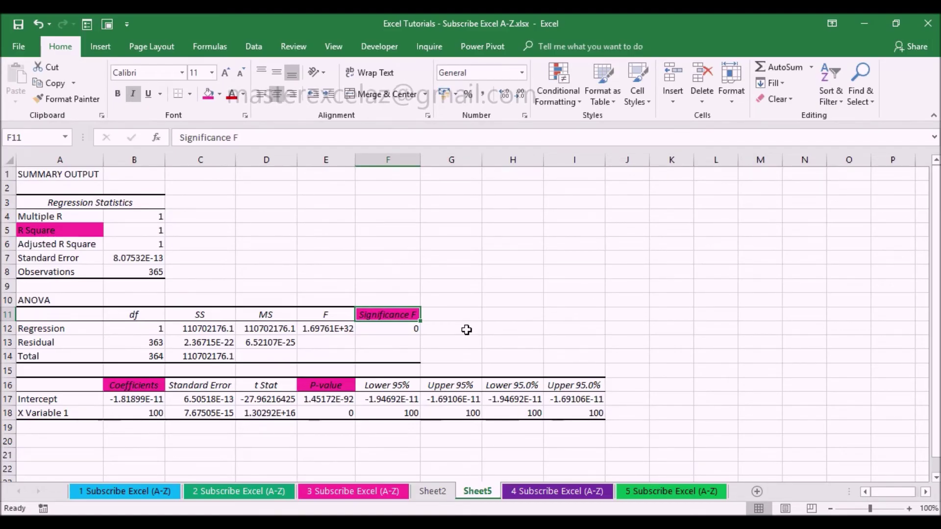
left_click(417, 329)
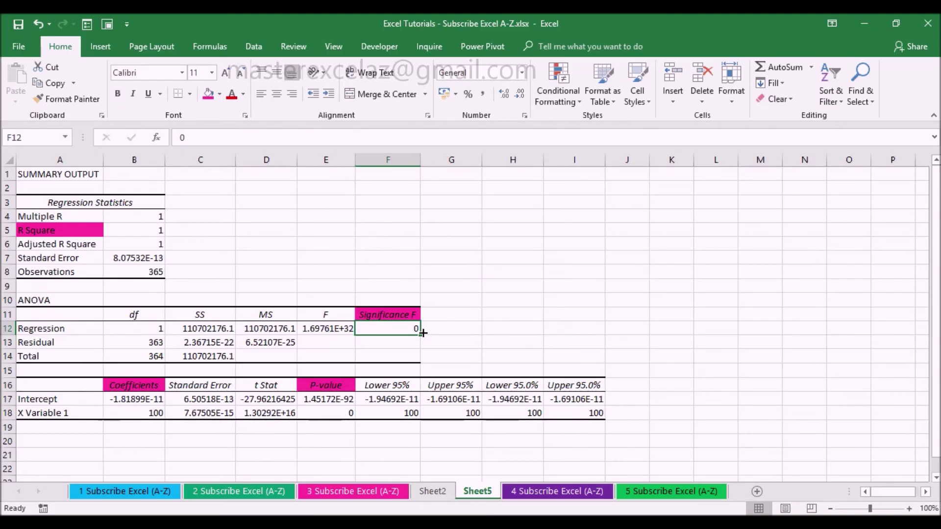
left_click(328, 387)
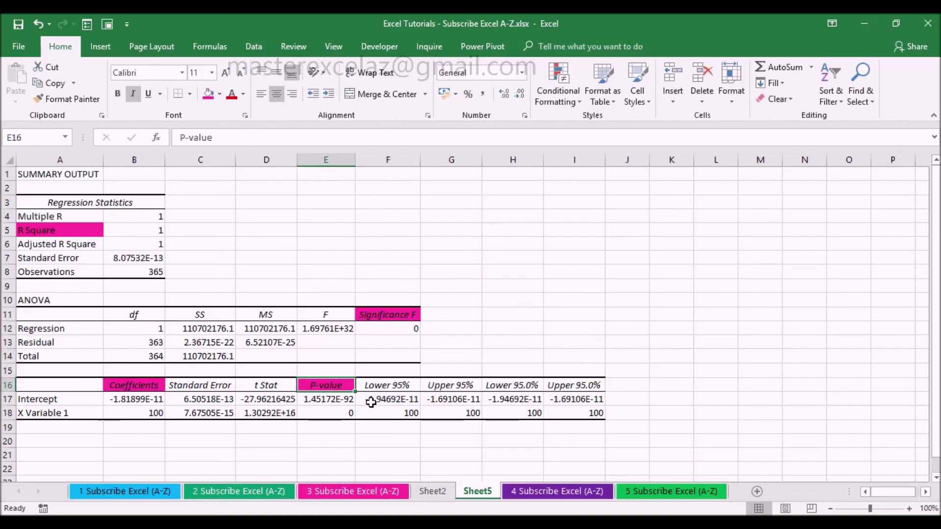
left_click(337, 413)
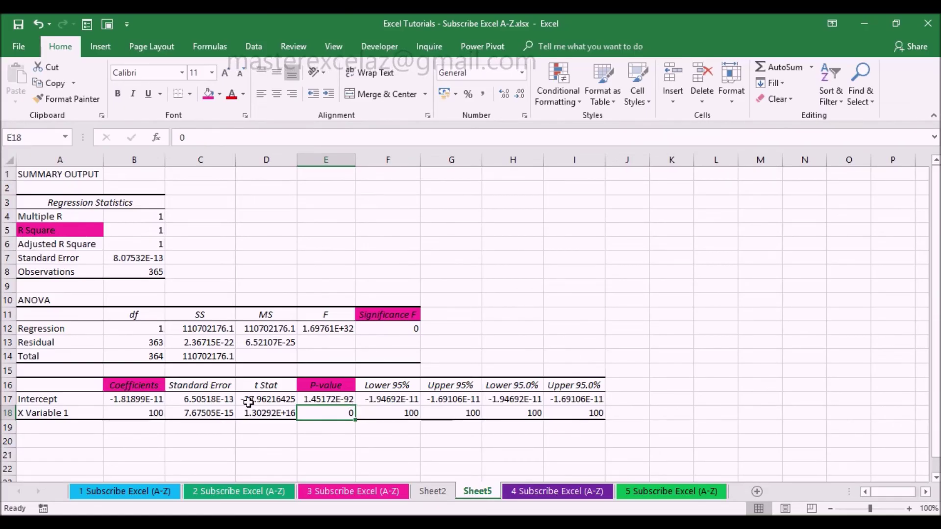
left_click(157, 387)
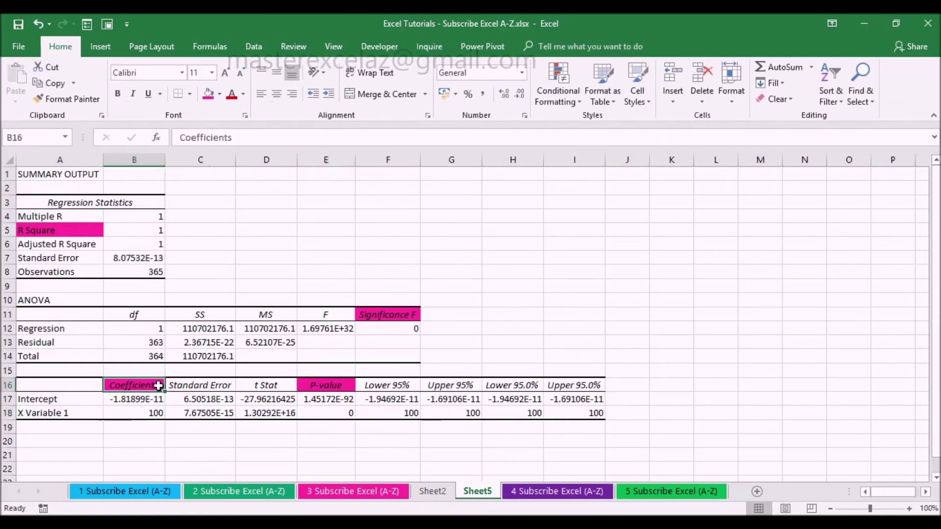
left_click(151, 417)
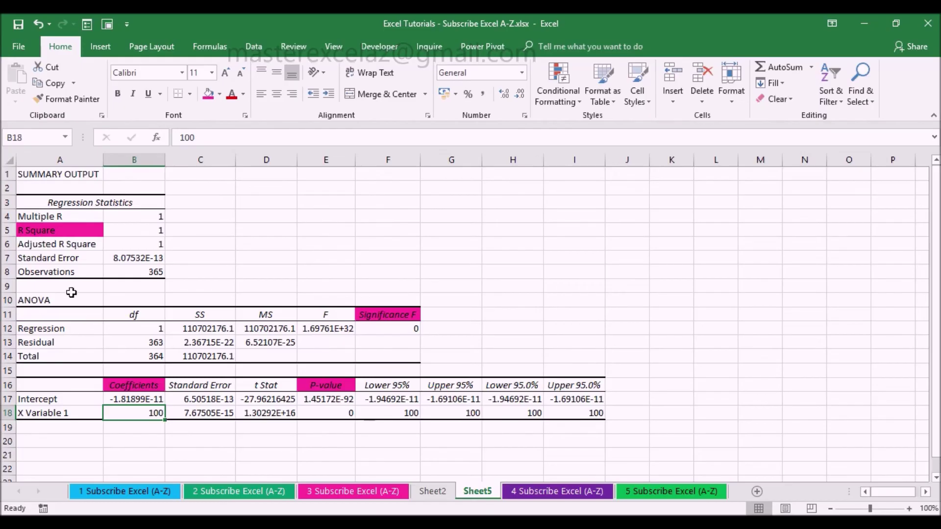
left_click(67, 273)
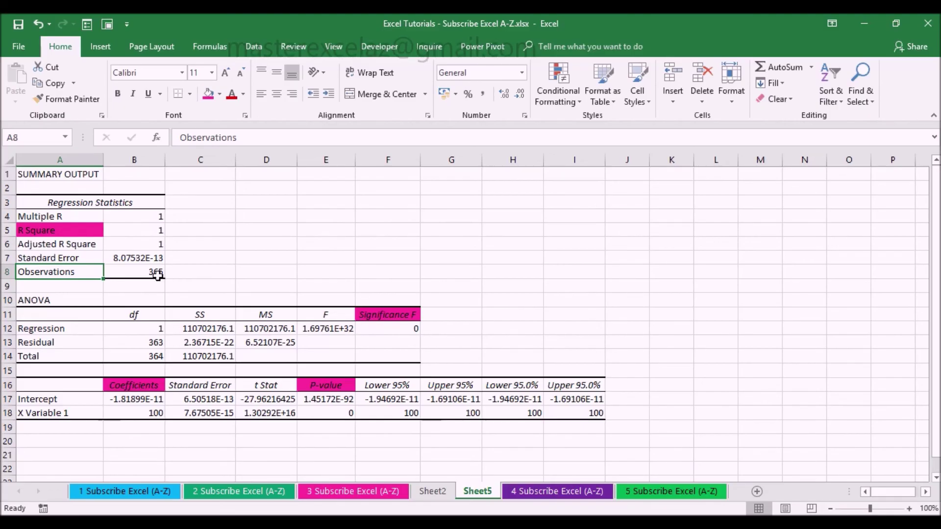
left_click(157, 275)
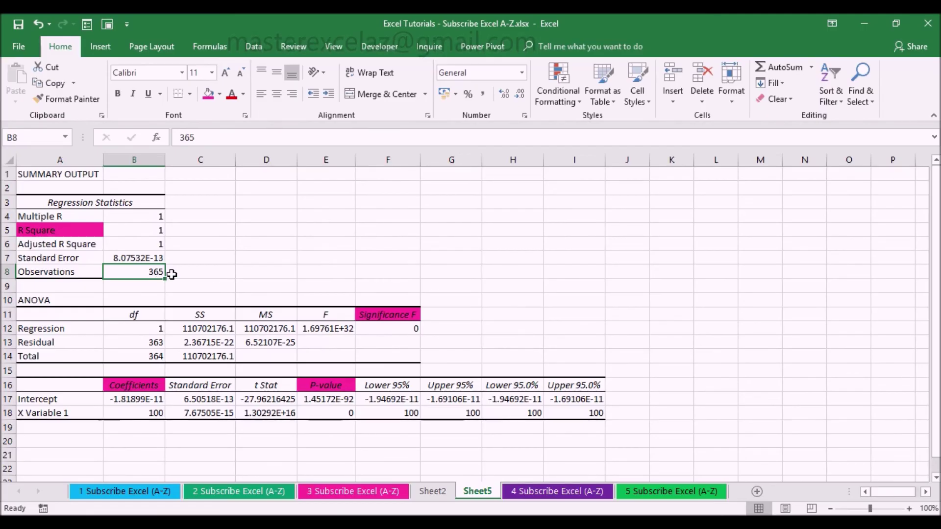
left_click(566, 491)
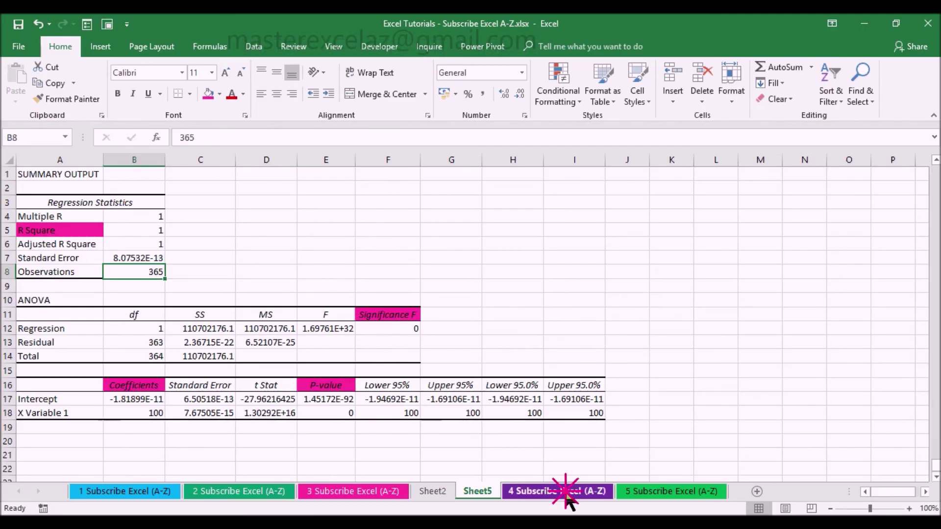
key("ctrl+Left")
key("ctrl+Down")
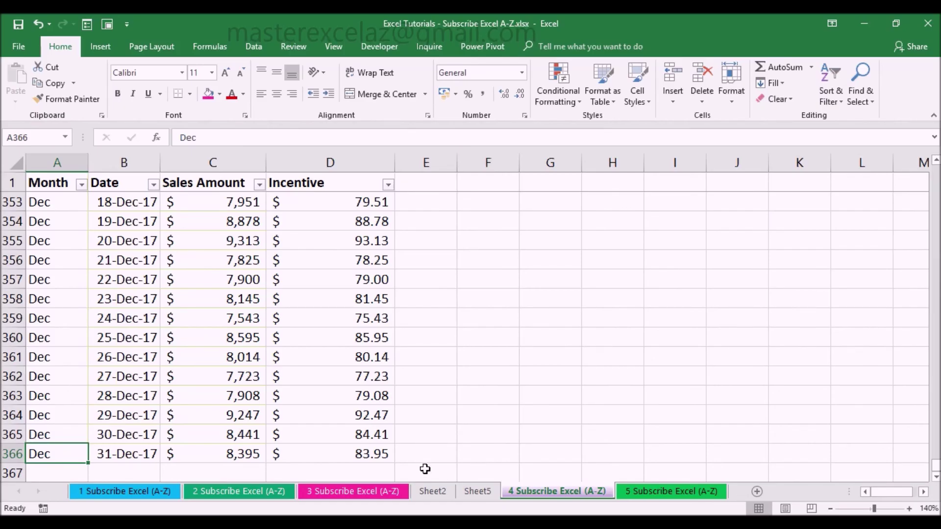
left_click(477, 492)
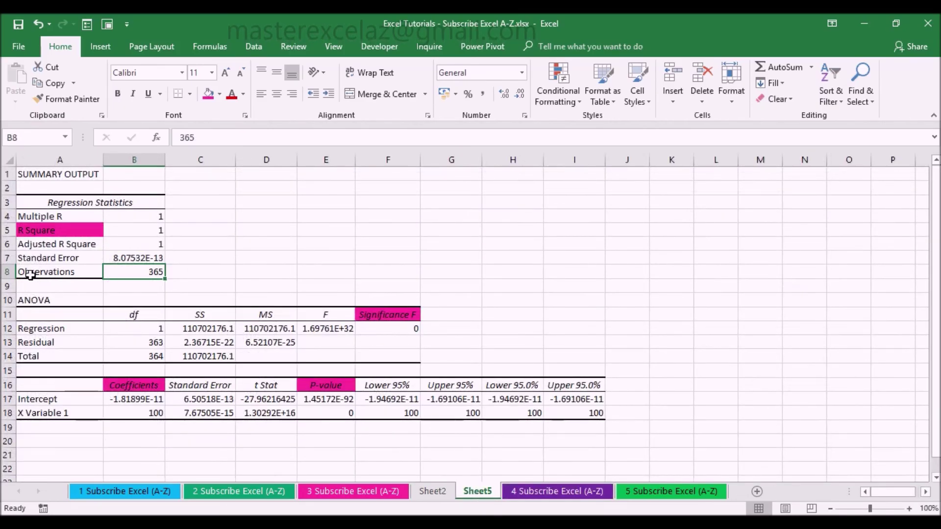
left_click(58, 304)
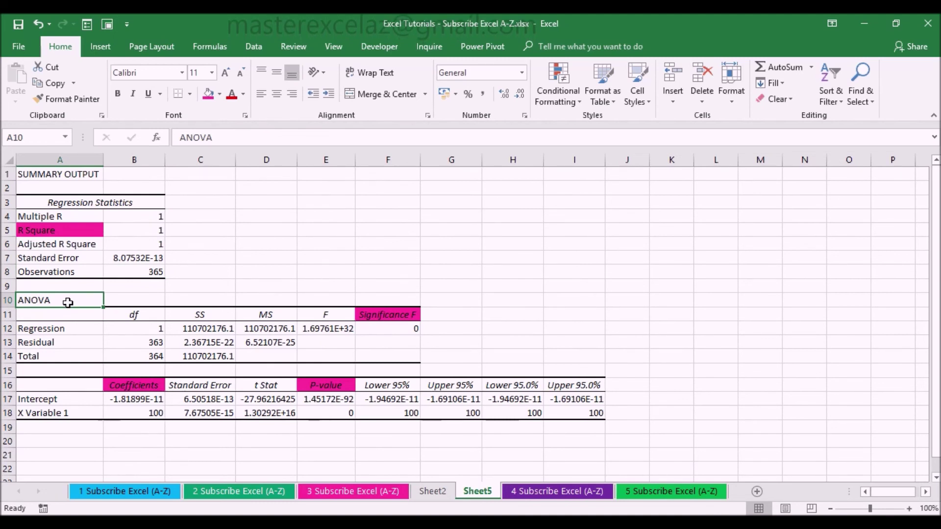
left_click(150, 314)
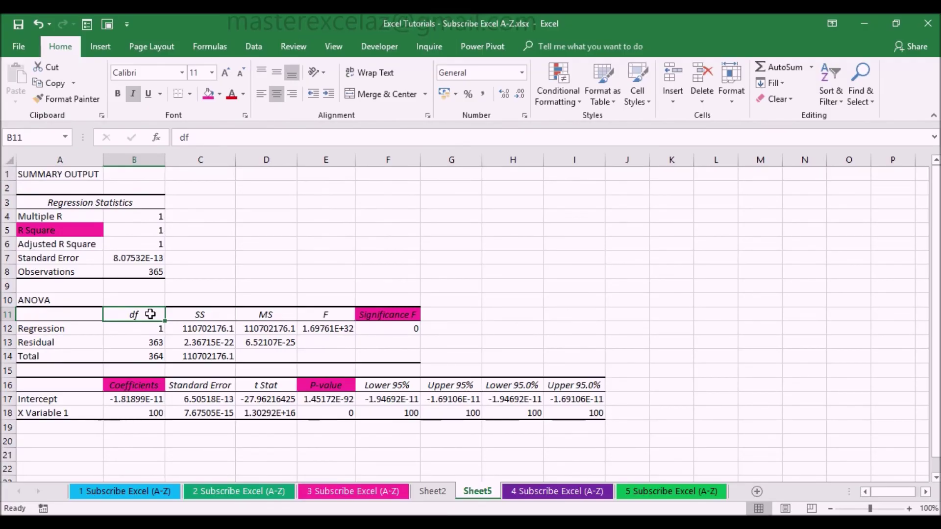
left_click(211, 314)
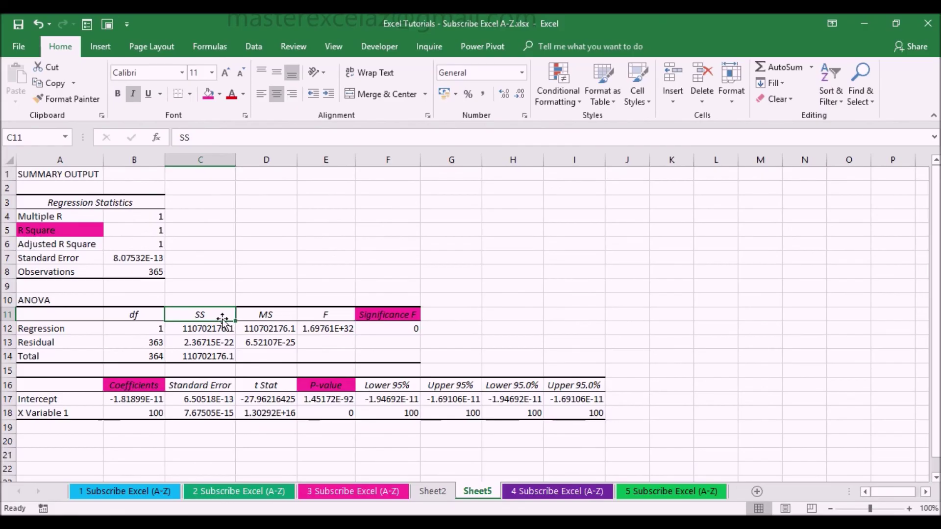
left_click(290, 315)
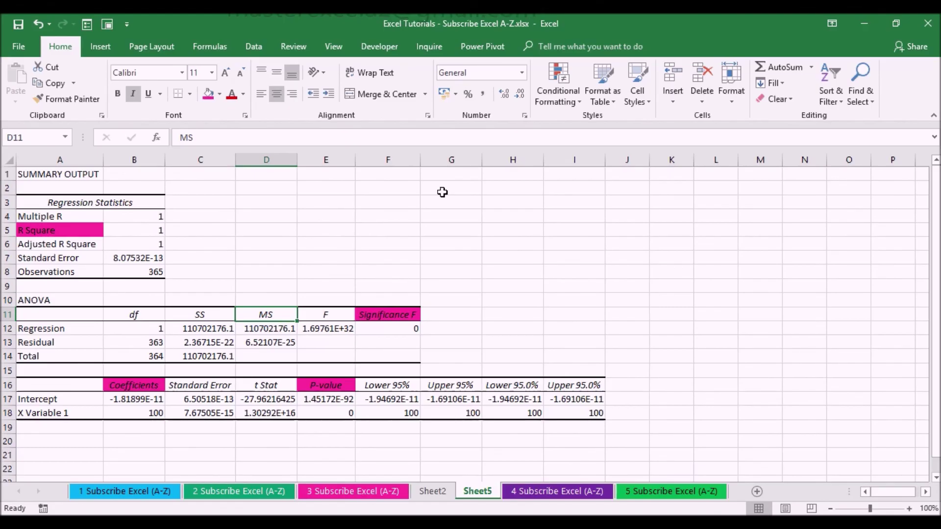
Switch to the '5 Subscribe Excel (A-Z)' sheet showing the Predictive Analytics overview
left_click(653, 492)
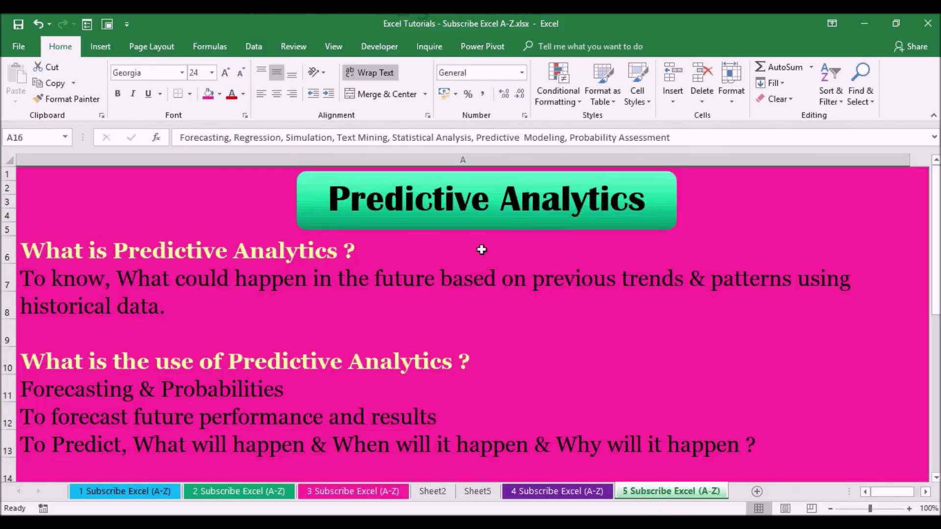